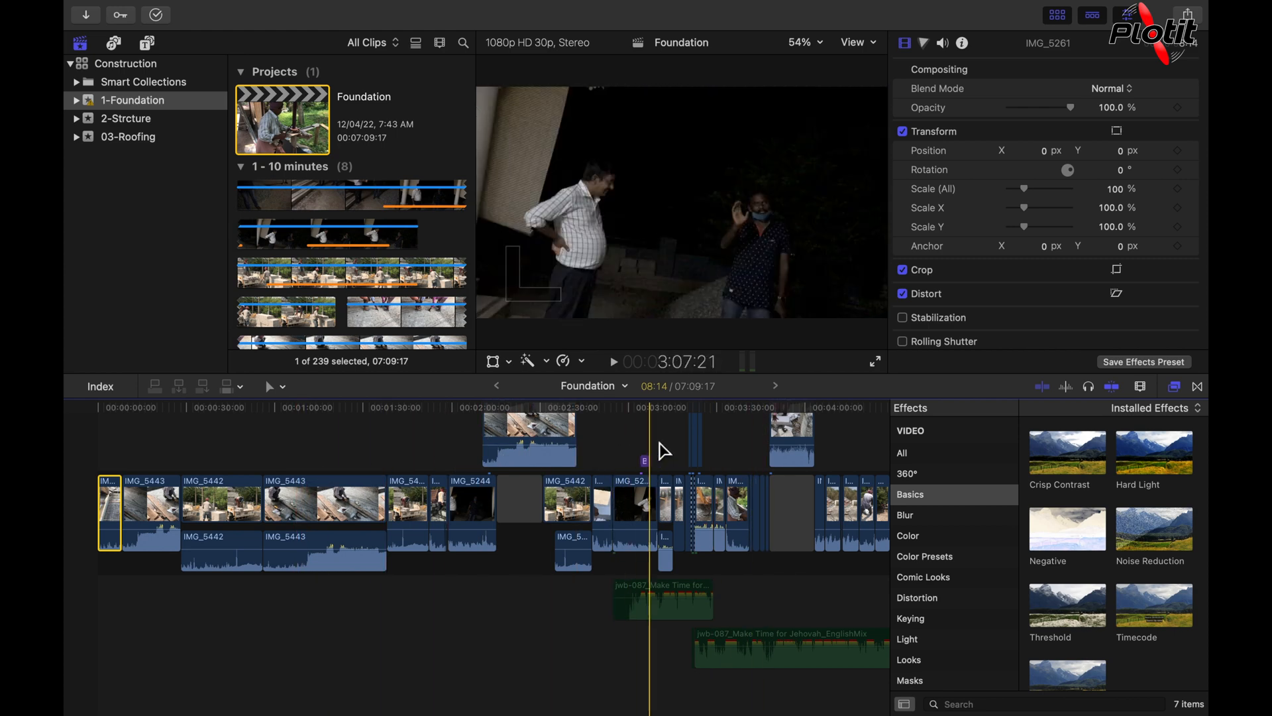
Step: Scrub the playhead along the Foundation timeline to about 2:05 and start playback
click(296, 468)
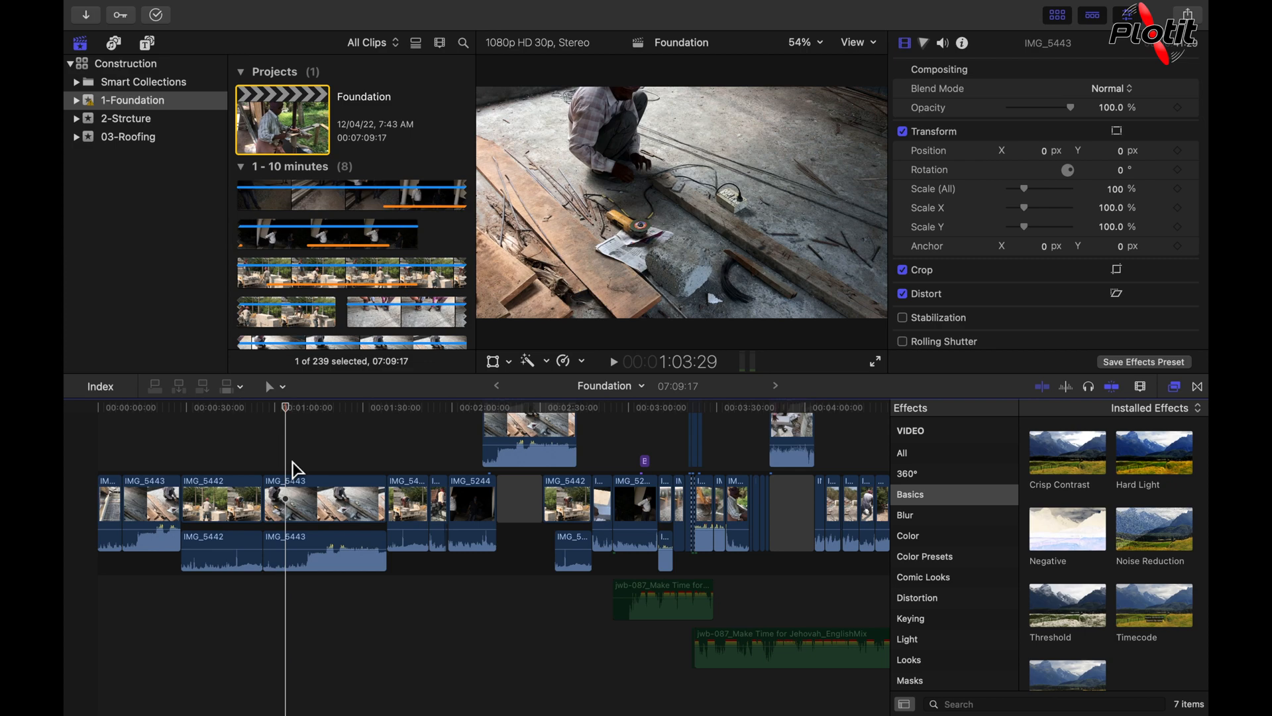
drag(291, 412, 466, 457)
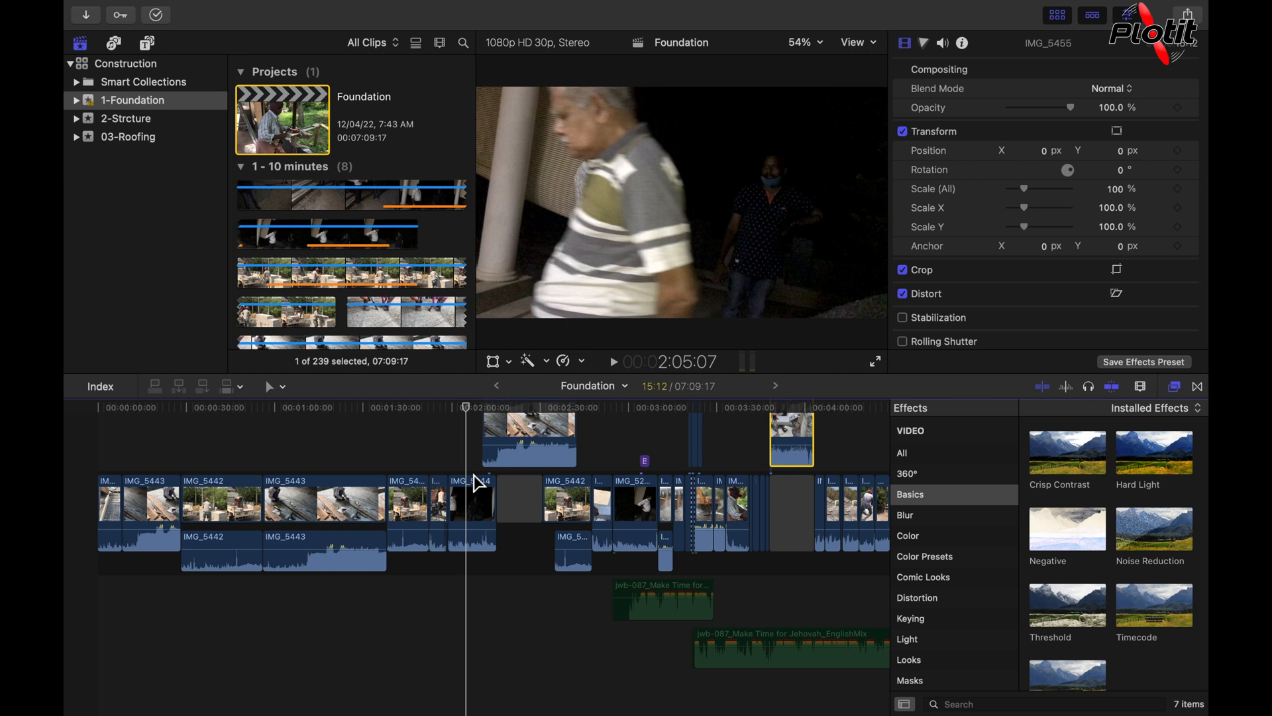
key(space)
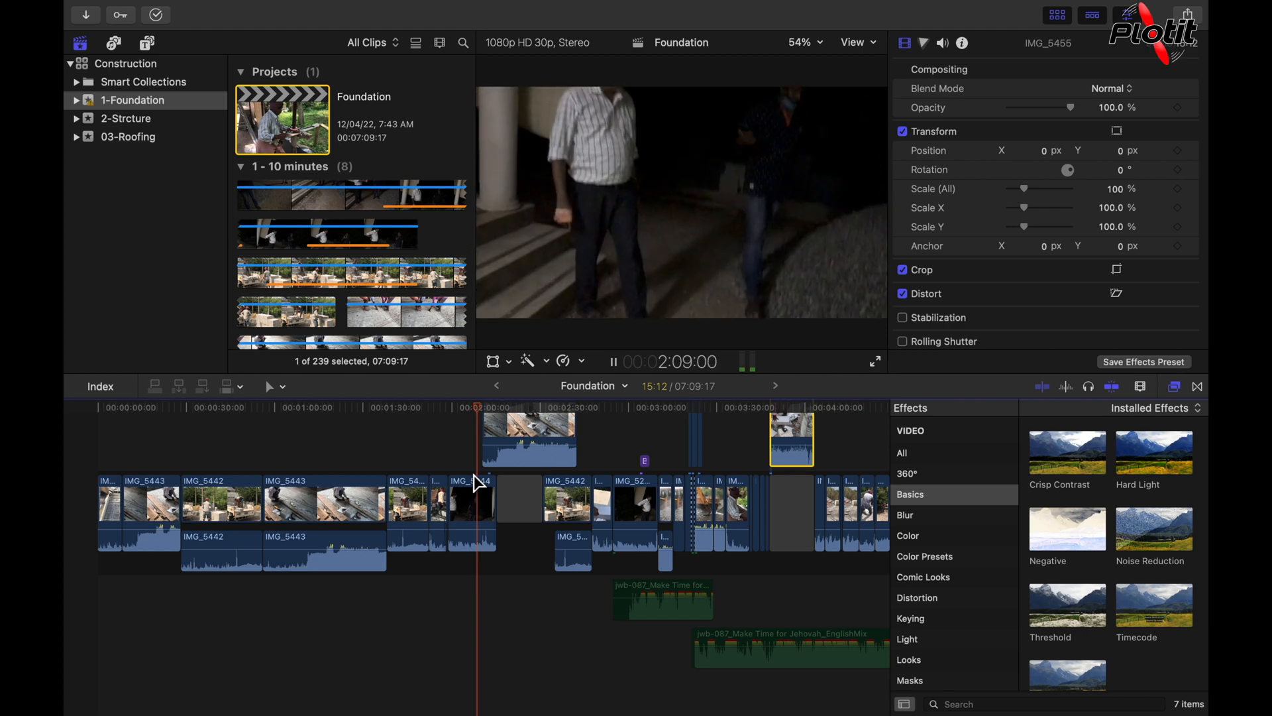
Step: Play the Foundation timeline forward at progressively faster speeds and stop at about 3:15
key(l)
key(l)
key(l)
key(l)
key(l)
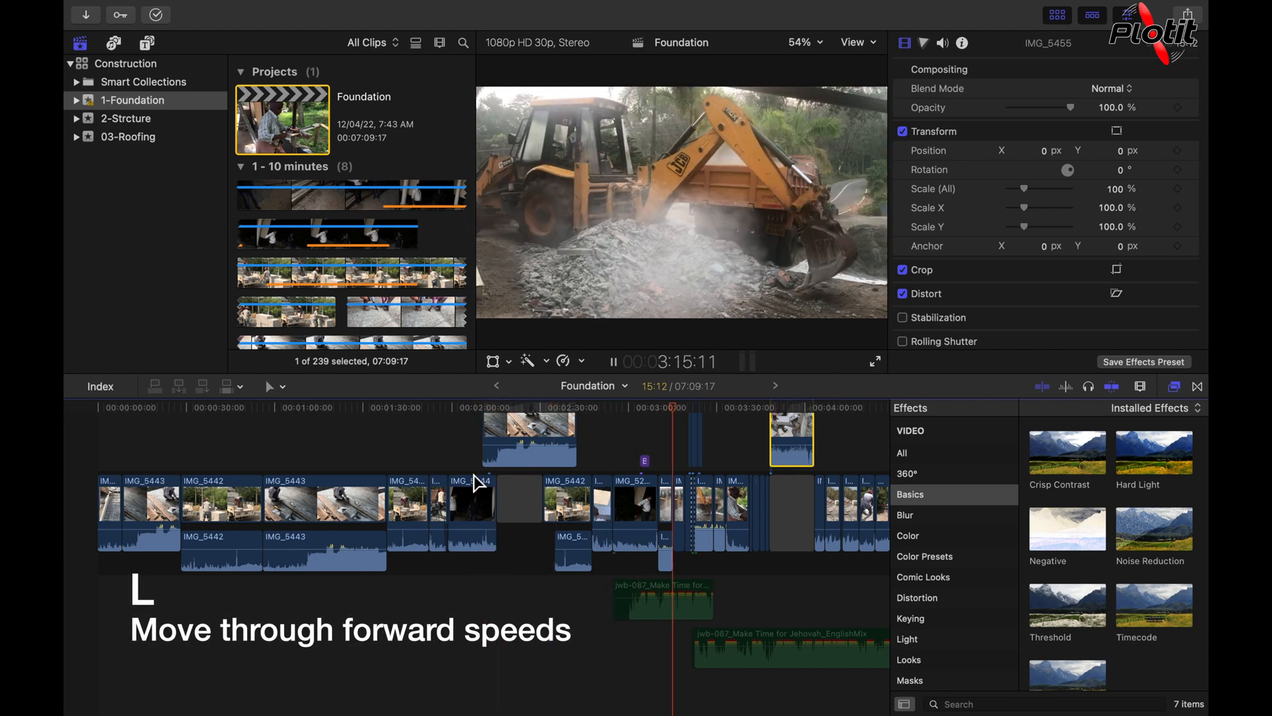
key(space)
Step: Play the Foundation timeline in reverse at progressively faster speeds and stop at about 1:14:25
key(j)
key(j)
key(j)
key(j)
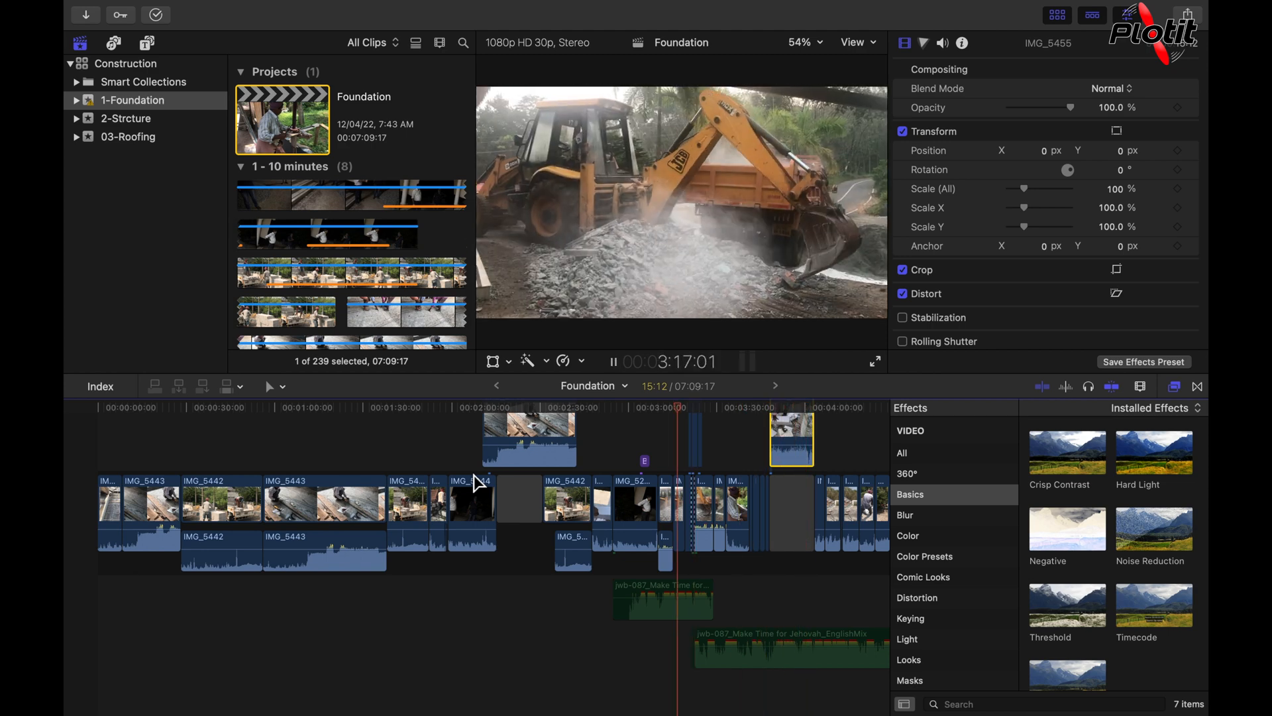
key(space)
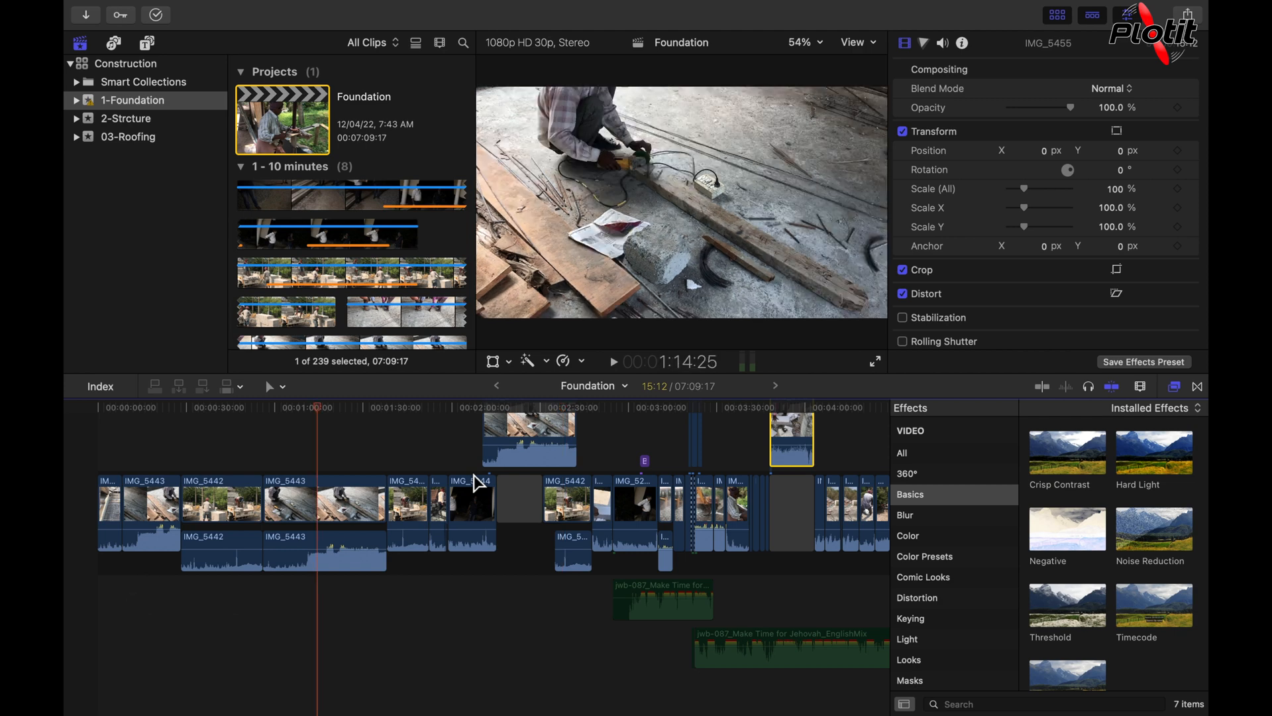
Step: Nudge the playhead forward by single frames, then reposition it on the timeline ruler at about 1:15:17
key(Right)
key(Right)
key(Right)
key(Right)
key(Right)
key(Right)
key(Right)
key(Right)
key(Right)
key(Right)
key(Right)
key(Right)
key(Right)
key(Right)
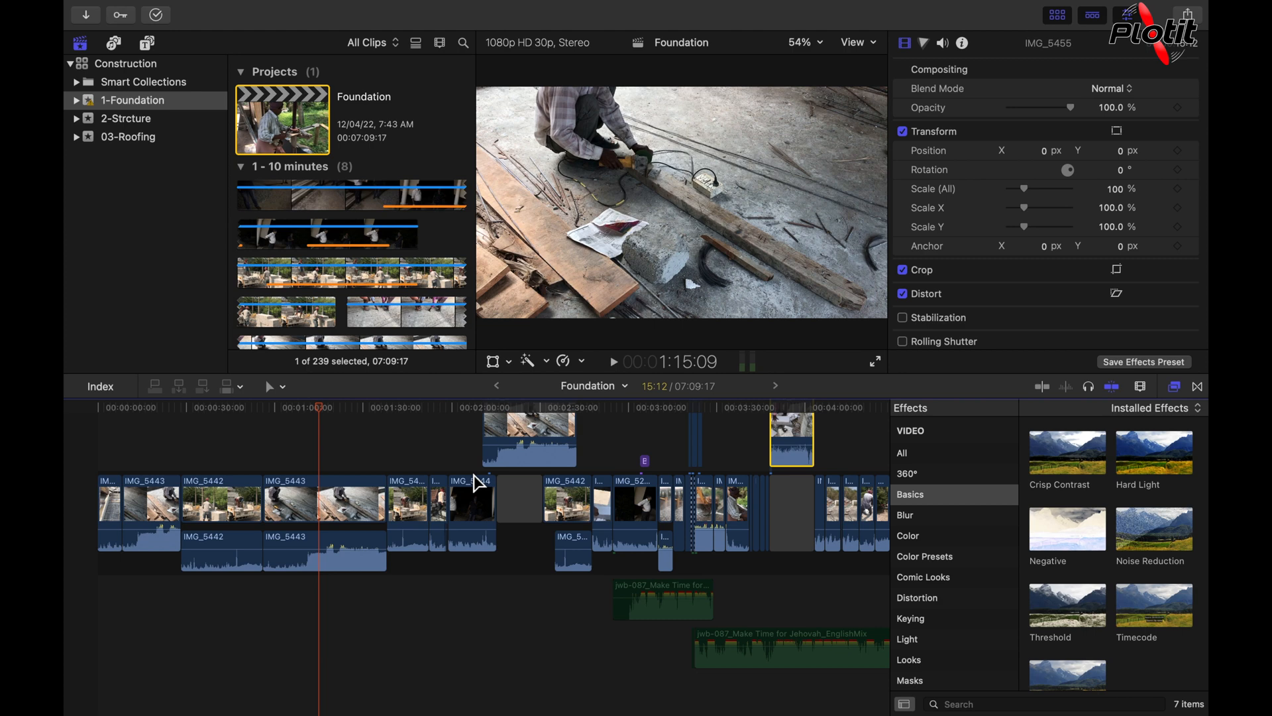
key(ctrl+p)
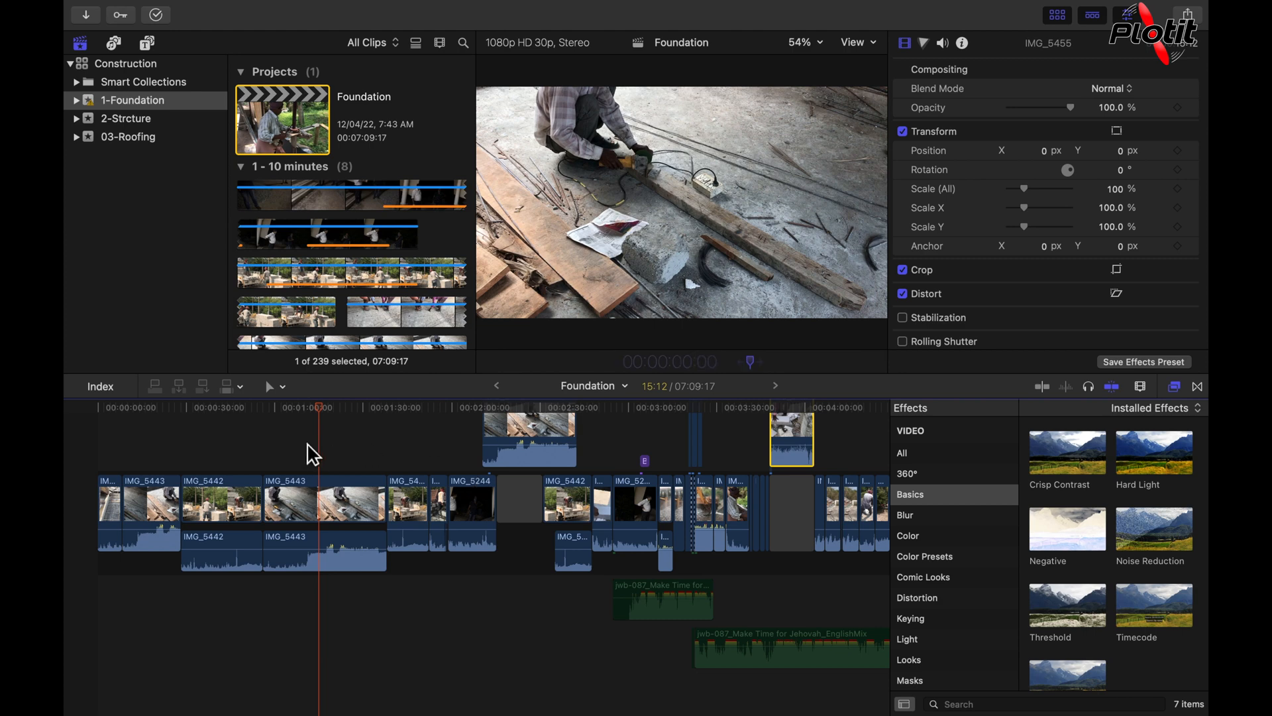
drag(324, 410, 325, 411)
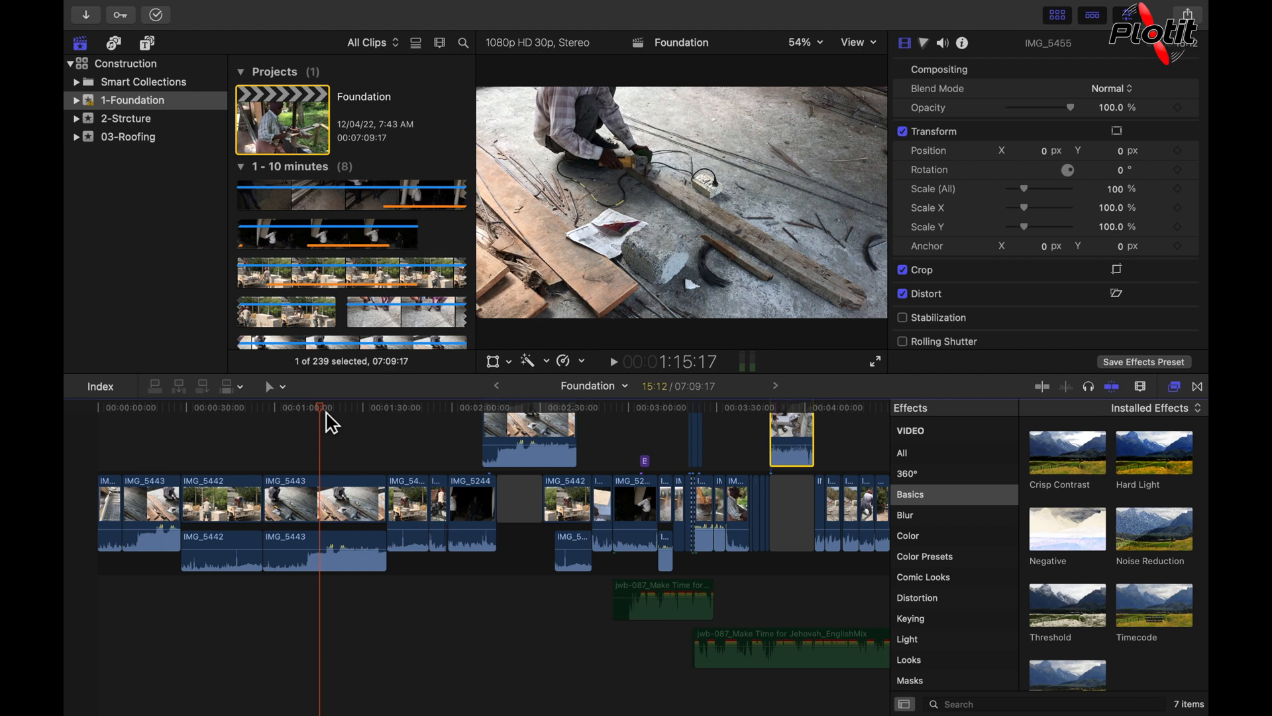
Step: Step the playhead forward one frame at a time to 1:16:00
key(Right)
key(Right)
key(Right)
key(Right)
key(Right)
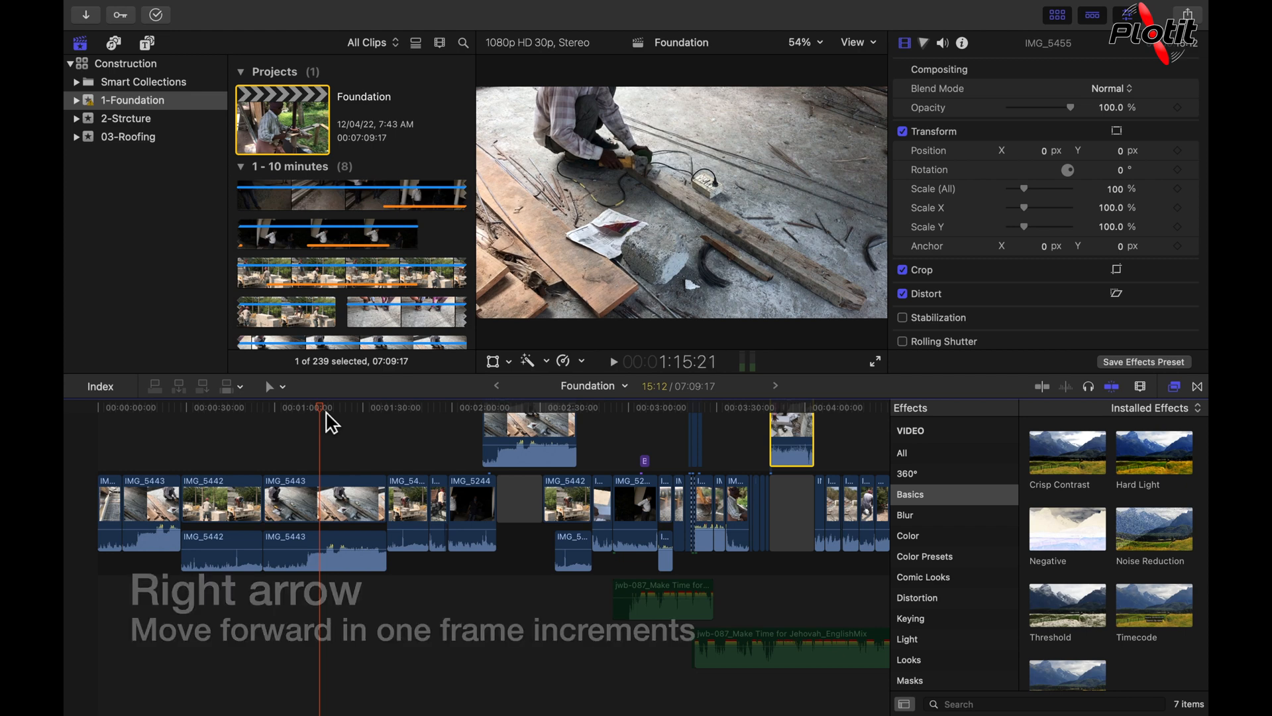
key(Right)
key(Right)
key(Right)
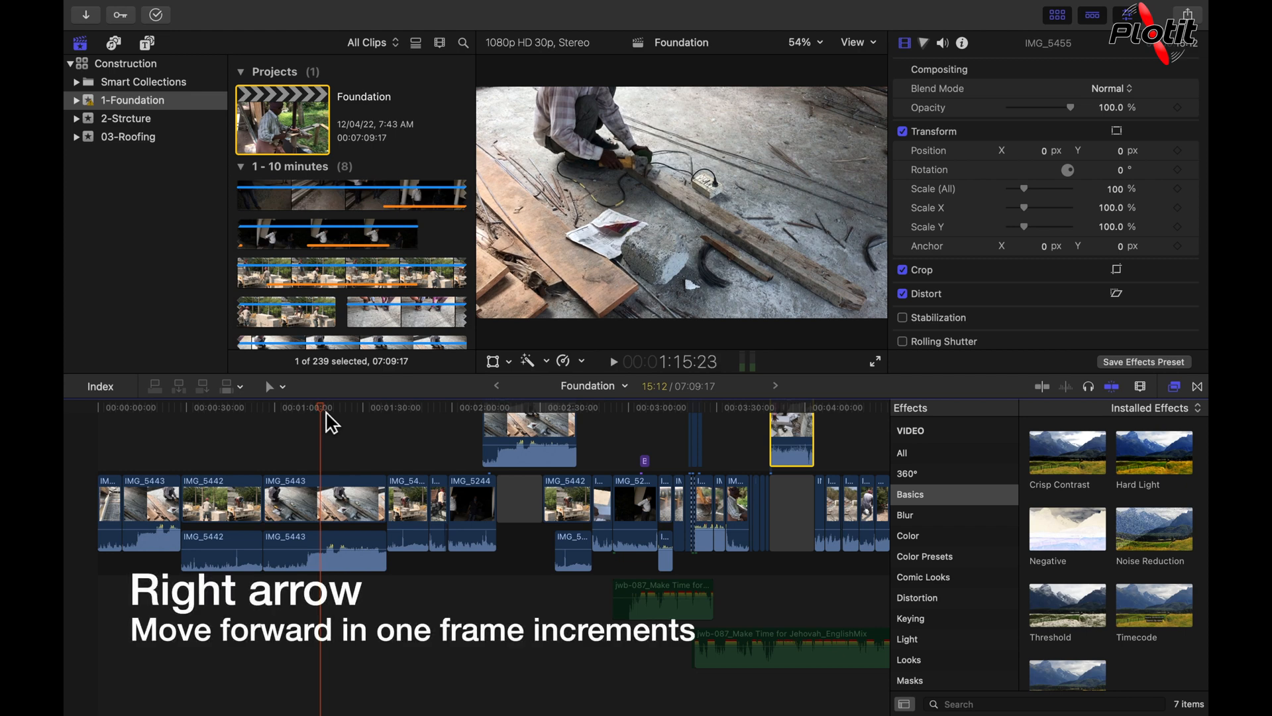
key(Right)
key(Right)
key(Right)
key(Right)
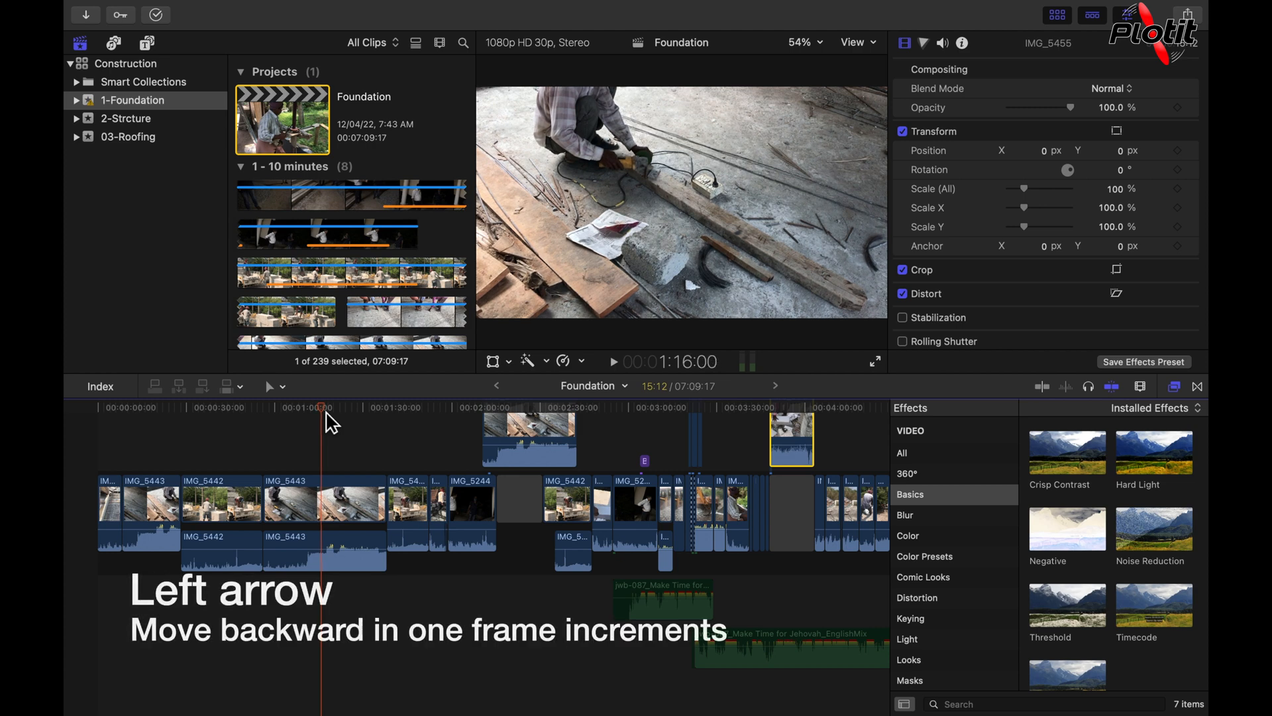
Step: Step the playhead backward one frame at a time to 1:15:23
key(Left)
key(Left)
key(Left)
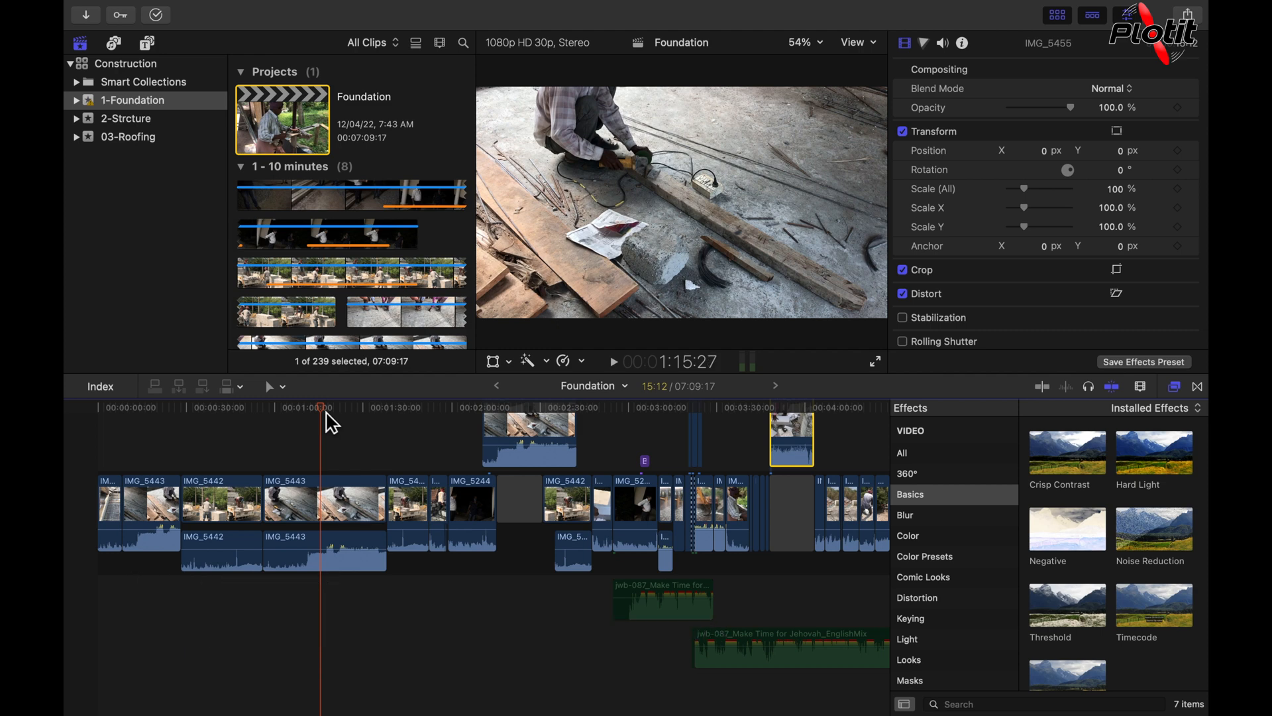
key(Left)
key(Left)
key(Left)
Step: Advance the playhead in one-subframe increments within the IMG_5443 clip
scroll(298, 551, up, 10)
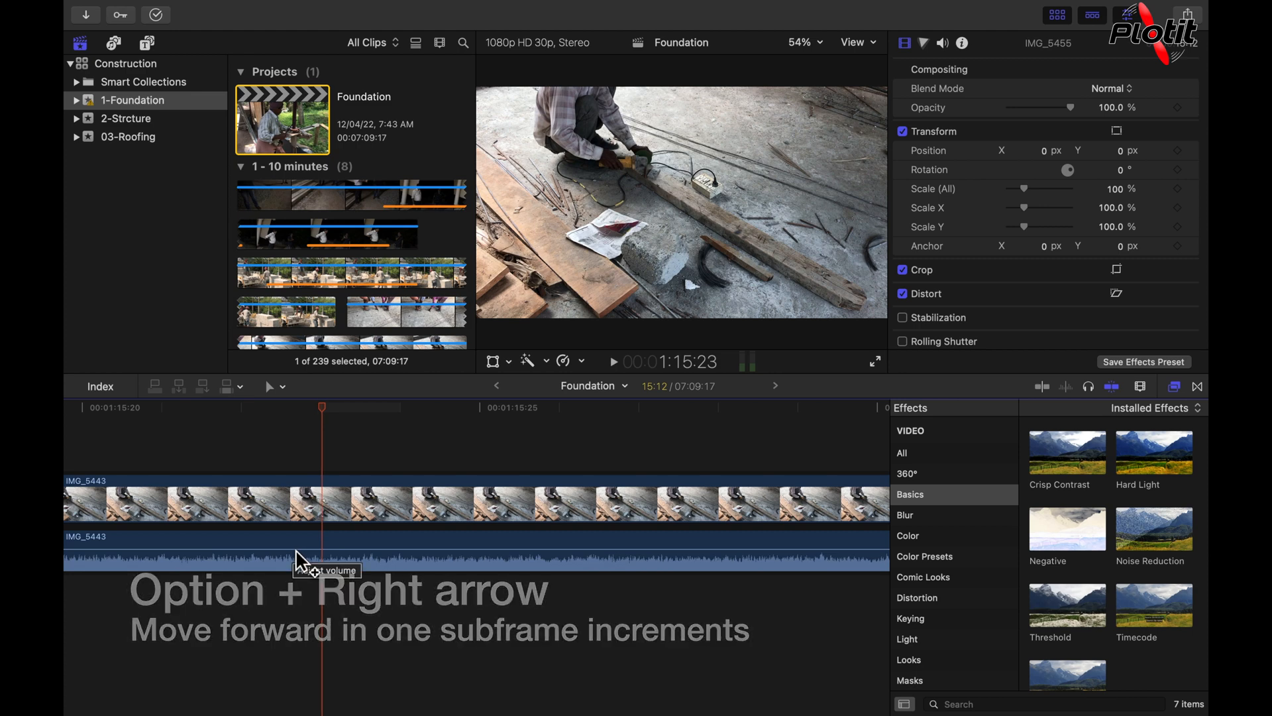
key(alt+Right)
key(alt+Right)
key(alt+Right)
key(alt+Right)
key(alt+Right)
key(alt+Right)
key(alt+Right)
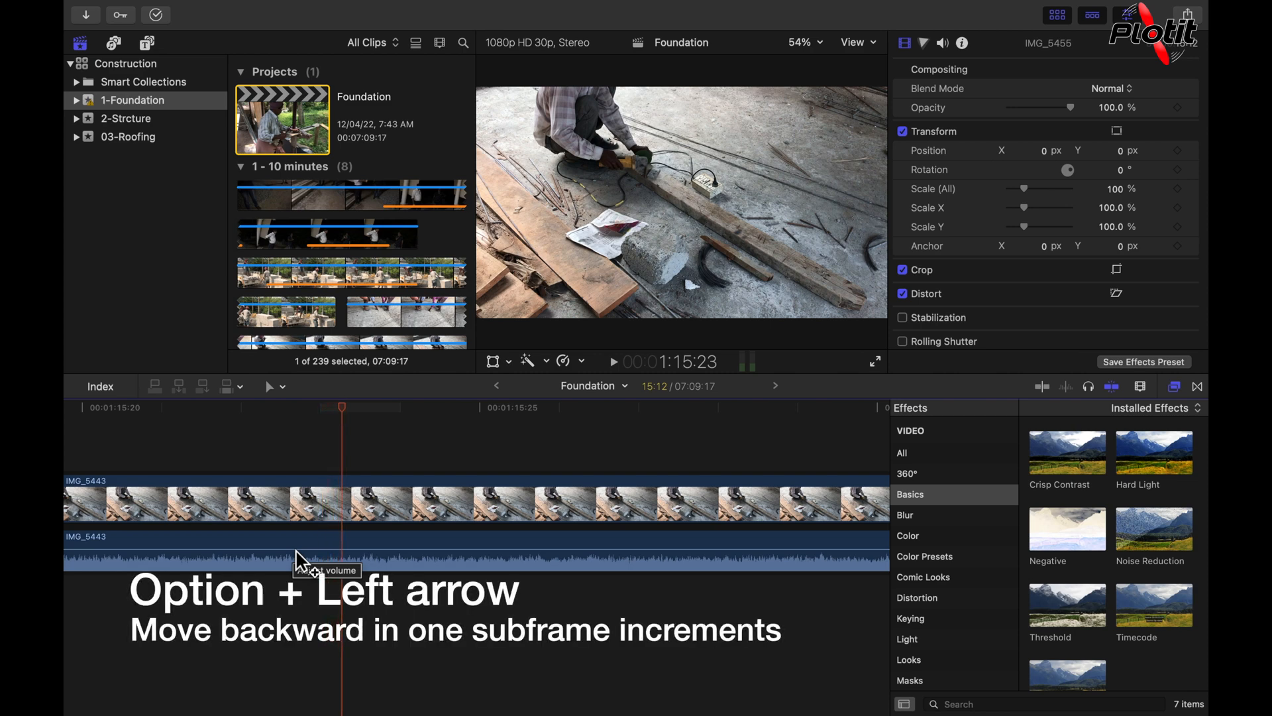
key(alt+Right)
key(alt+Right)
key(alt+Right)
Step: Move the playhead backward in one-subframe increments within IMG_5443, then a few subframes forward again
key(alt+Left)
key(alt+Left)
key(alt+Left)
key(alt+Left)
key(alt+Left)
key(alt+Left)
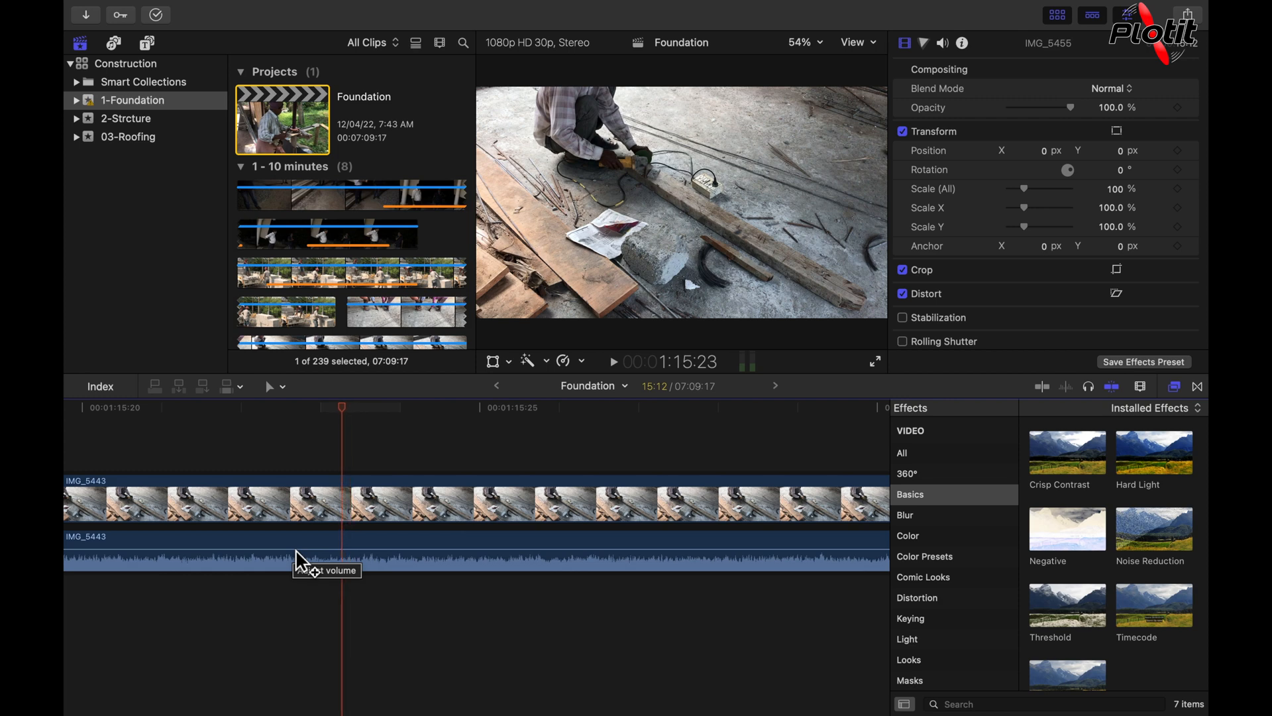
key(alt+Left)
key(alt+Left)
key(alt+Left)
key(alt+Right)
key(alt+Right)
key(alt+Right)
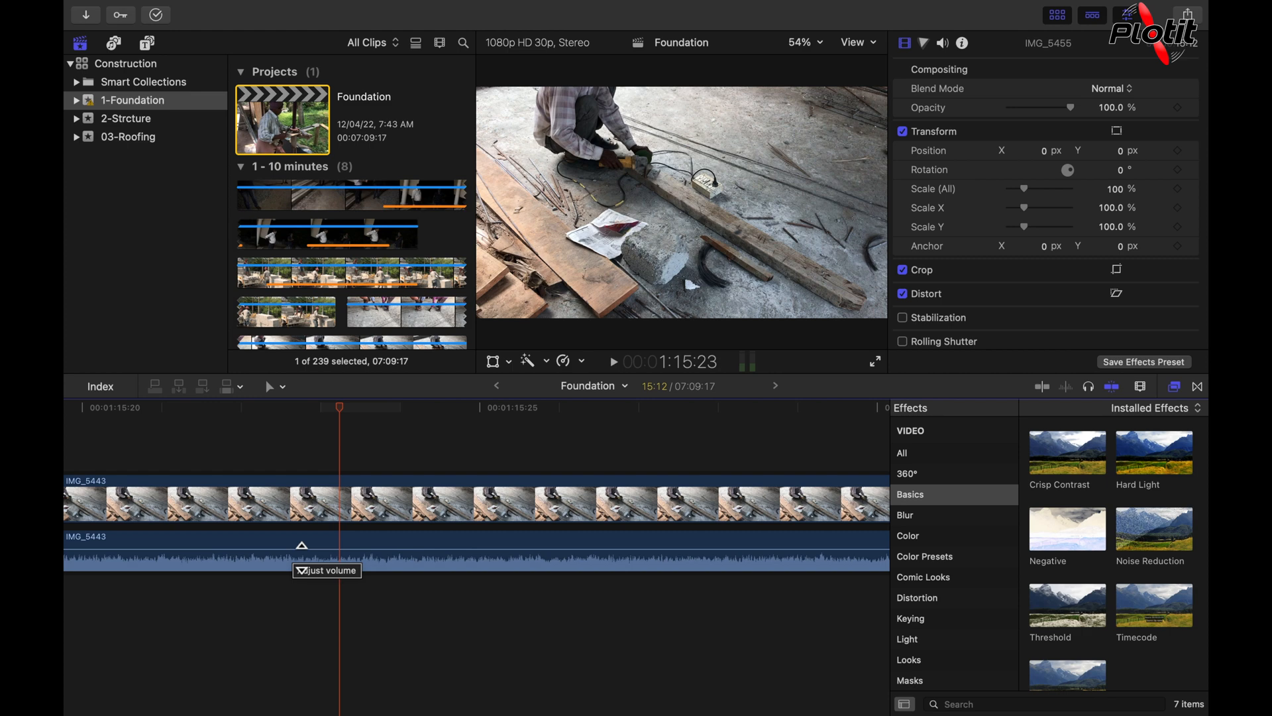
Step: Fit the whole project in the timeline and jump through successive next edit points to 3:33:11
key(shift+z)
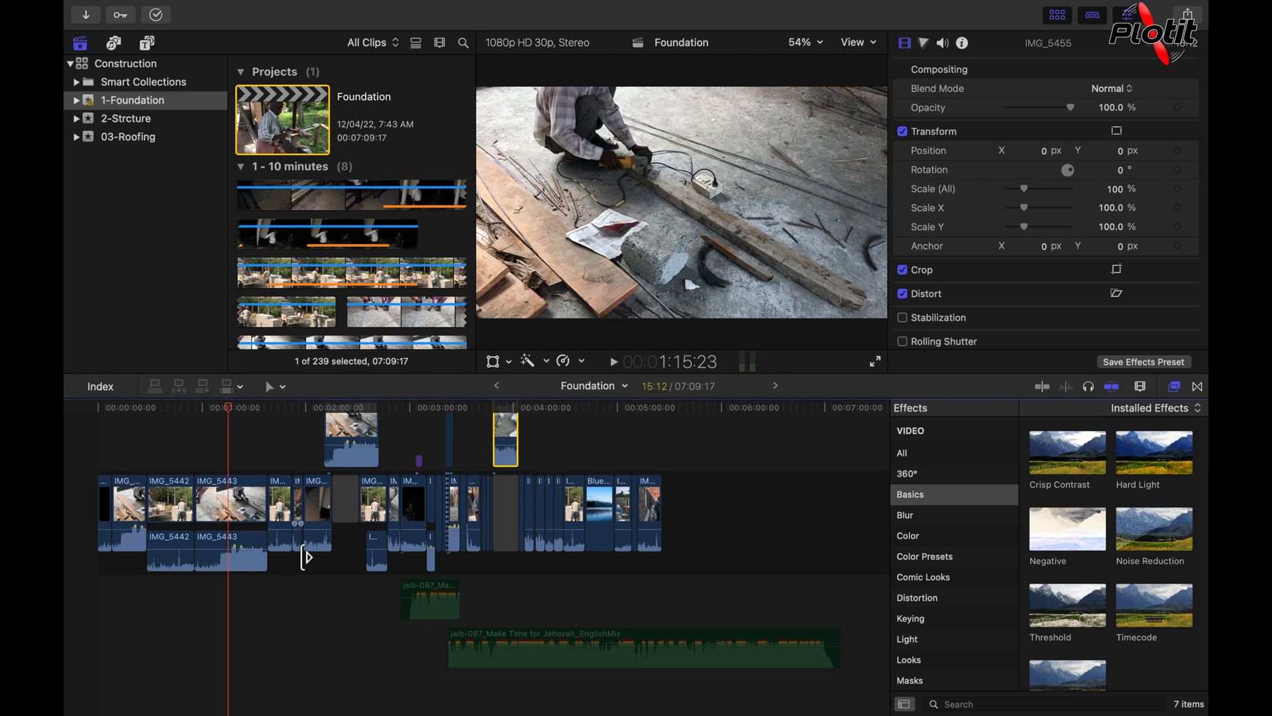
key(Down)
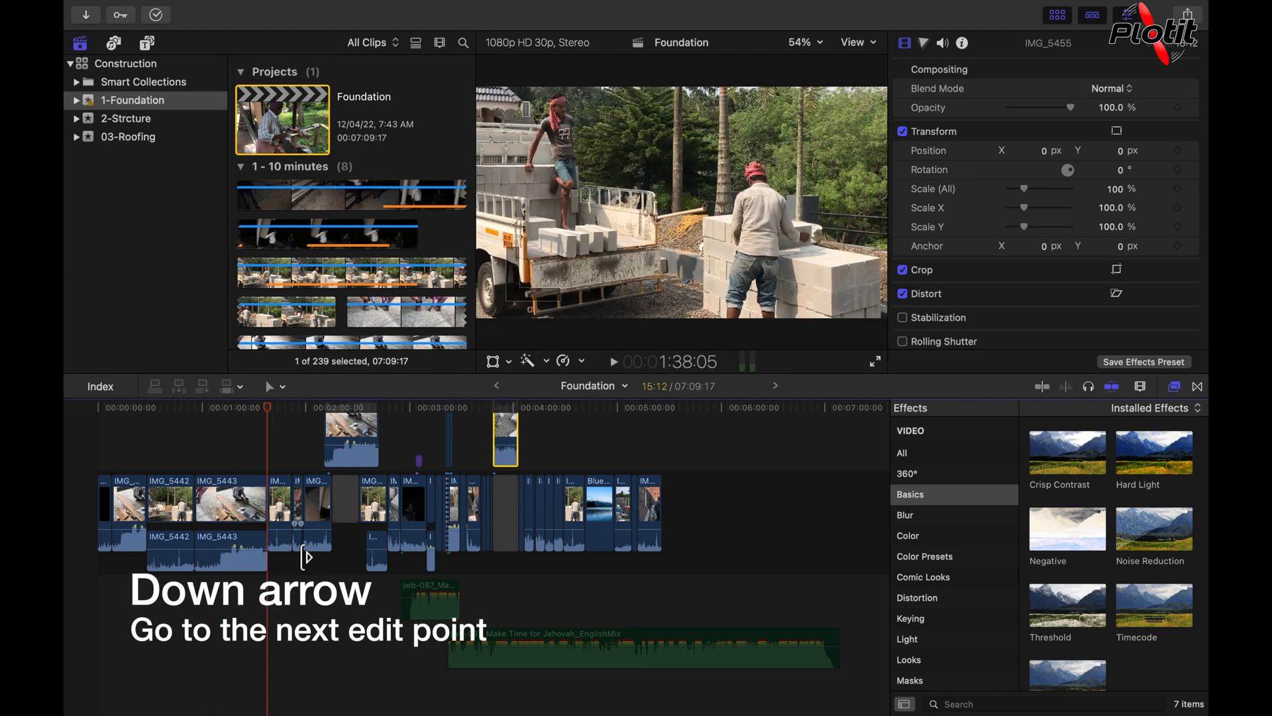
key(Down)
key(Down)
key(Down)
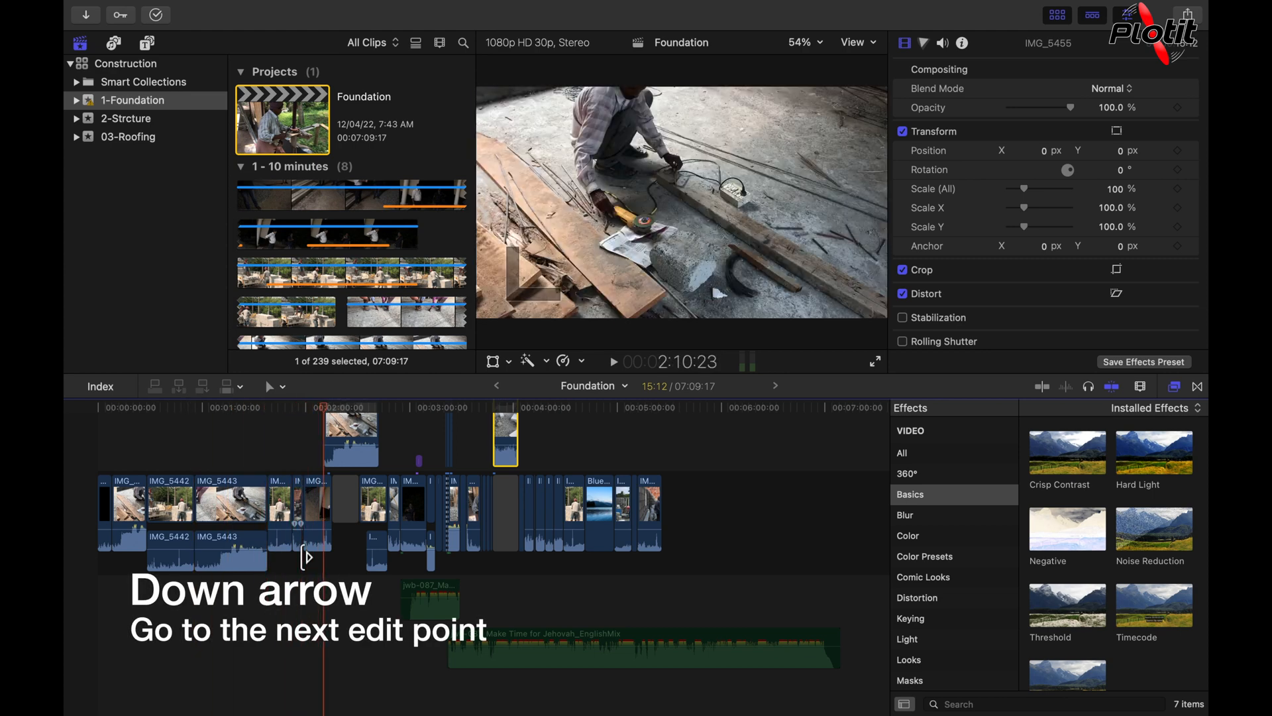
key(Down)
key(Down)
key(Down)
key(Down)
key(Down)
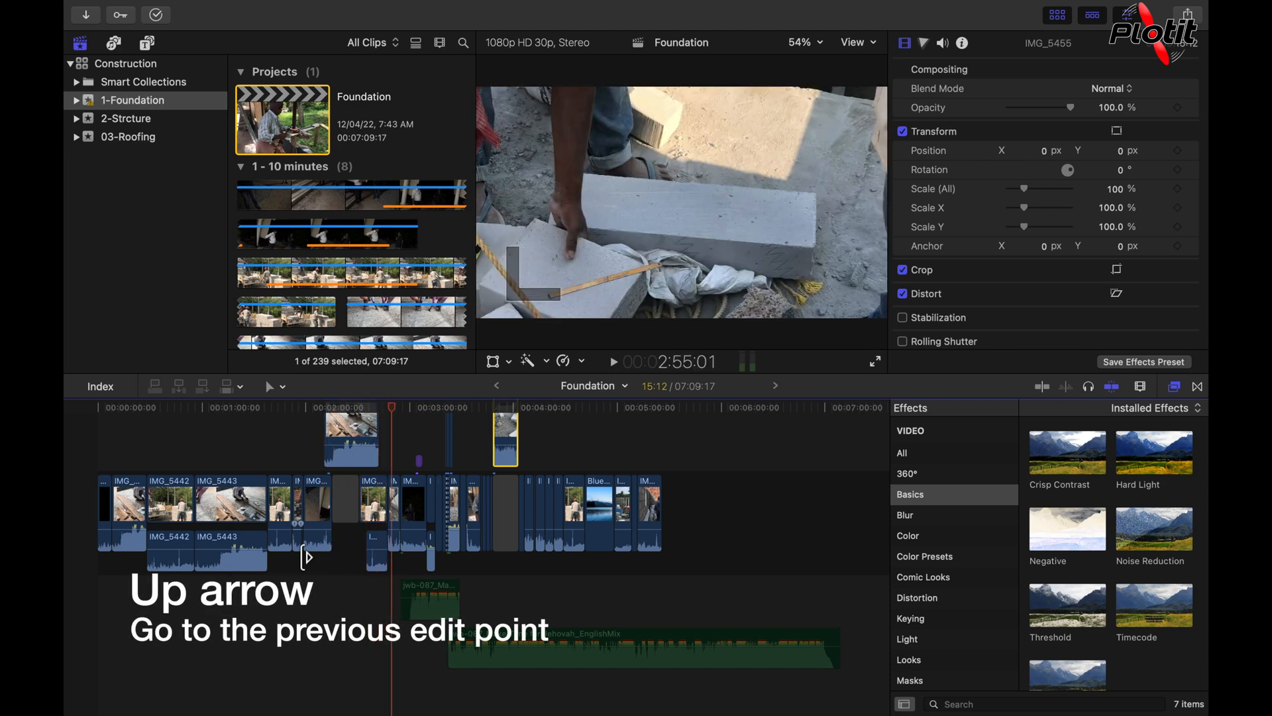
key(Down)
key(Down)
key(Down)
key(Down)
key(Down)
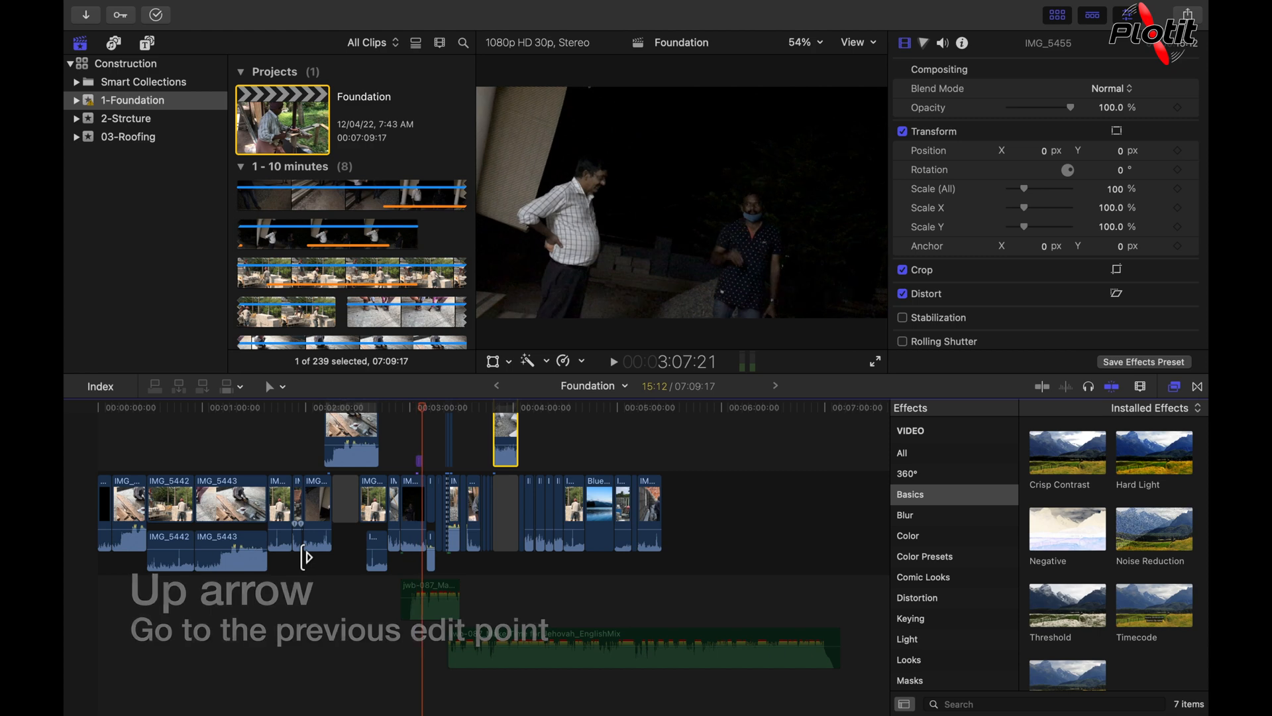
key(Down)
key(Down)
key(Down)
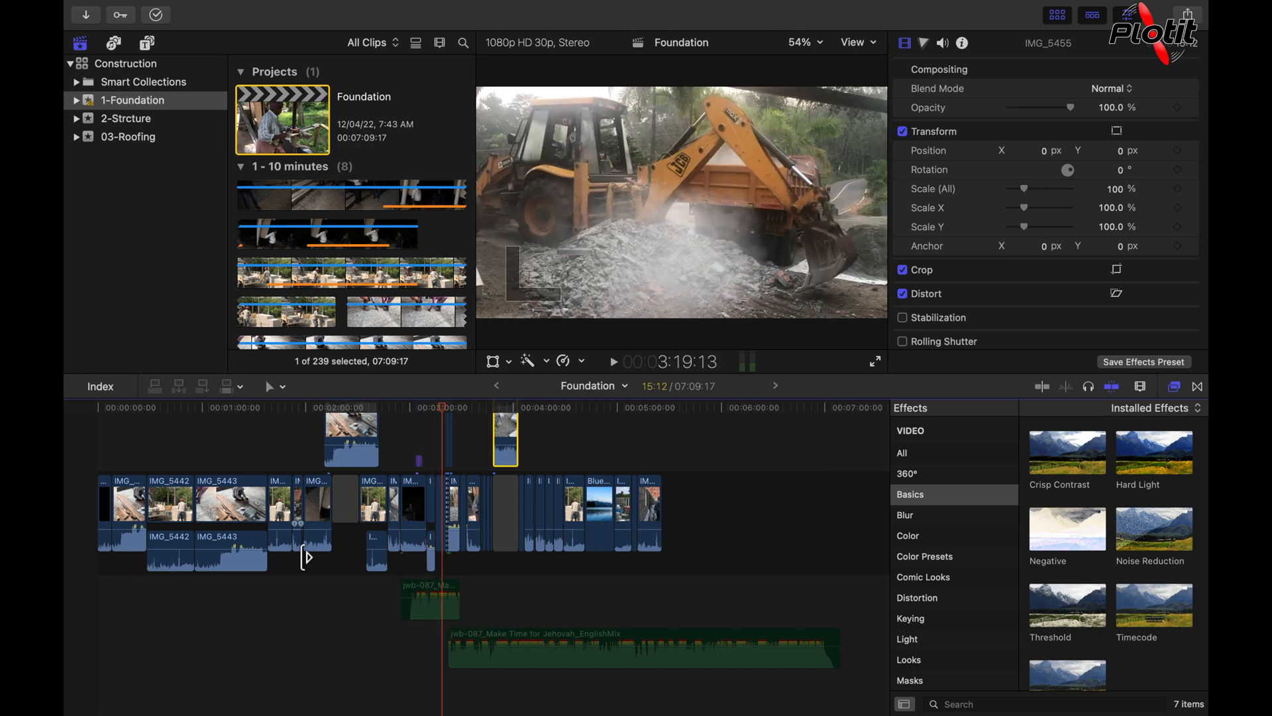
key(Down)
key(Down)
key(Down)
key(Down)
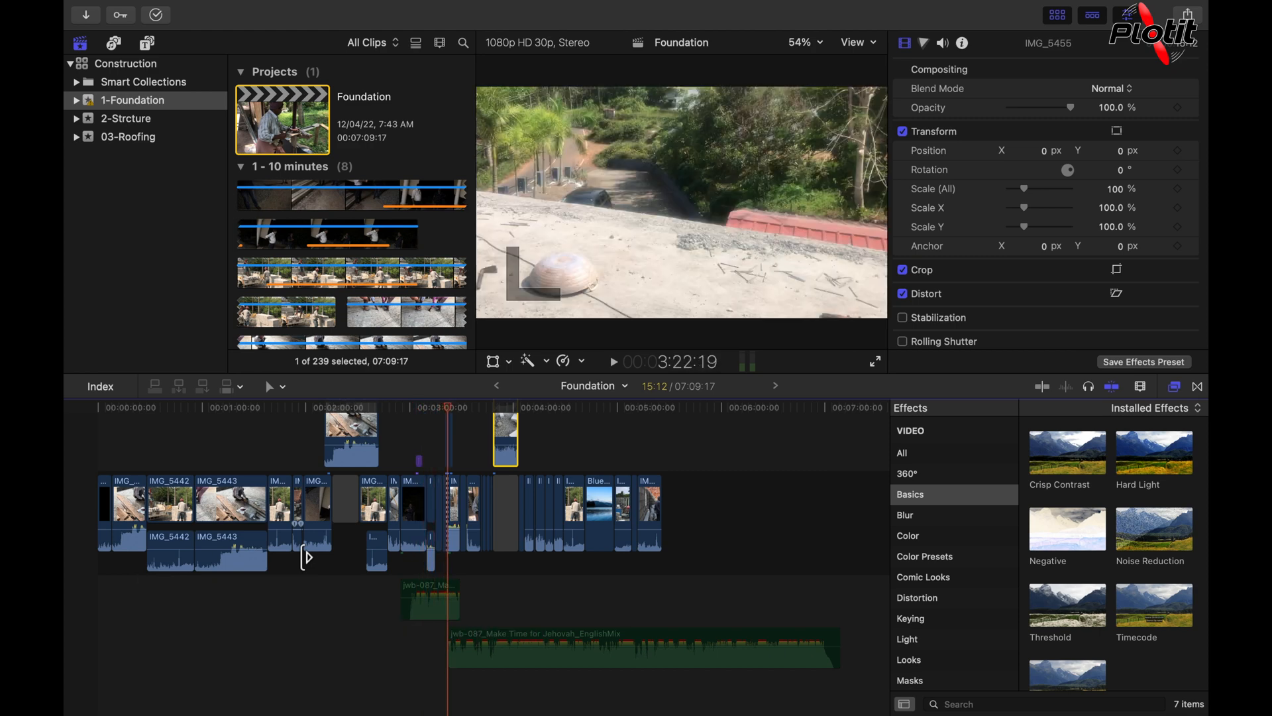
key(Down)
key(Down)
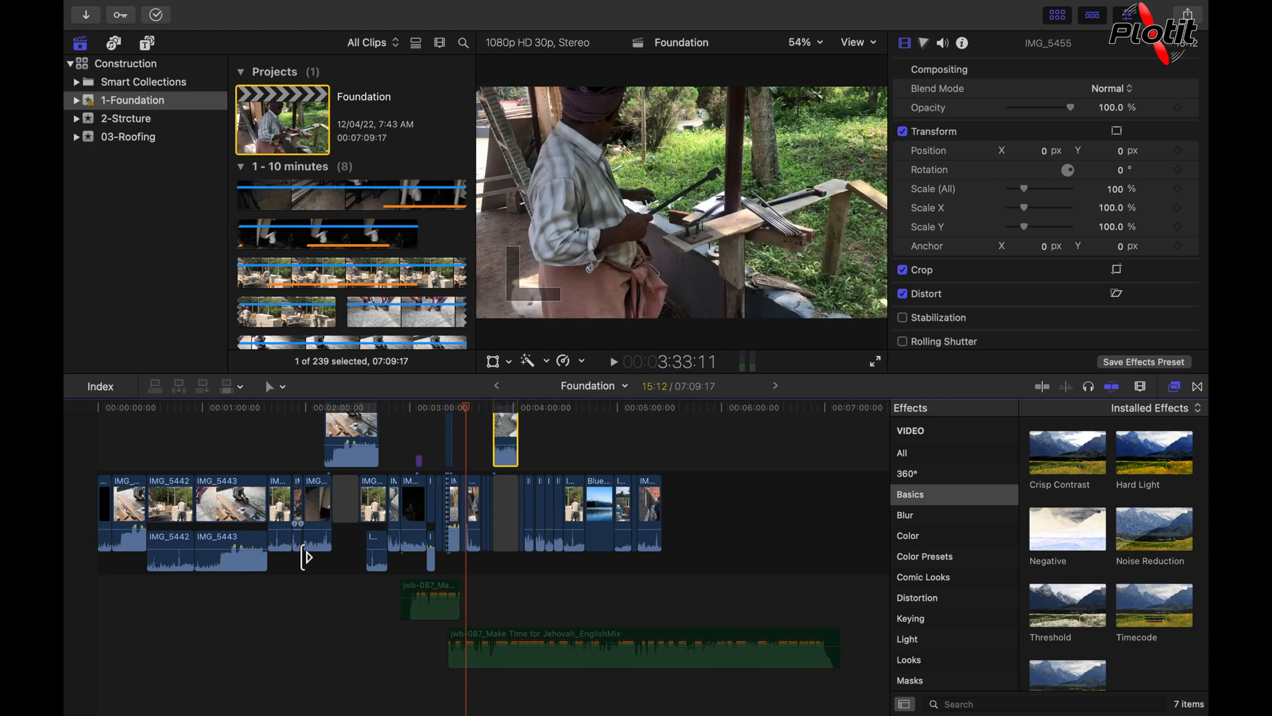
Step: Jump back through previous edit points until the playhead reaches 3:15:13
key(Up)
key(Up)
key(Up)
key(Up)
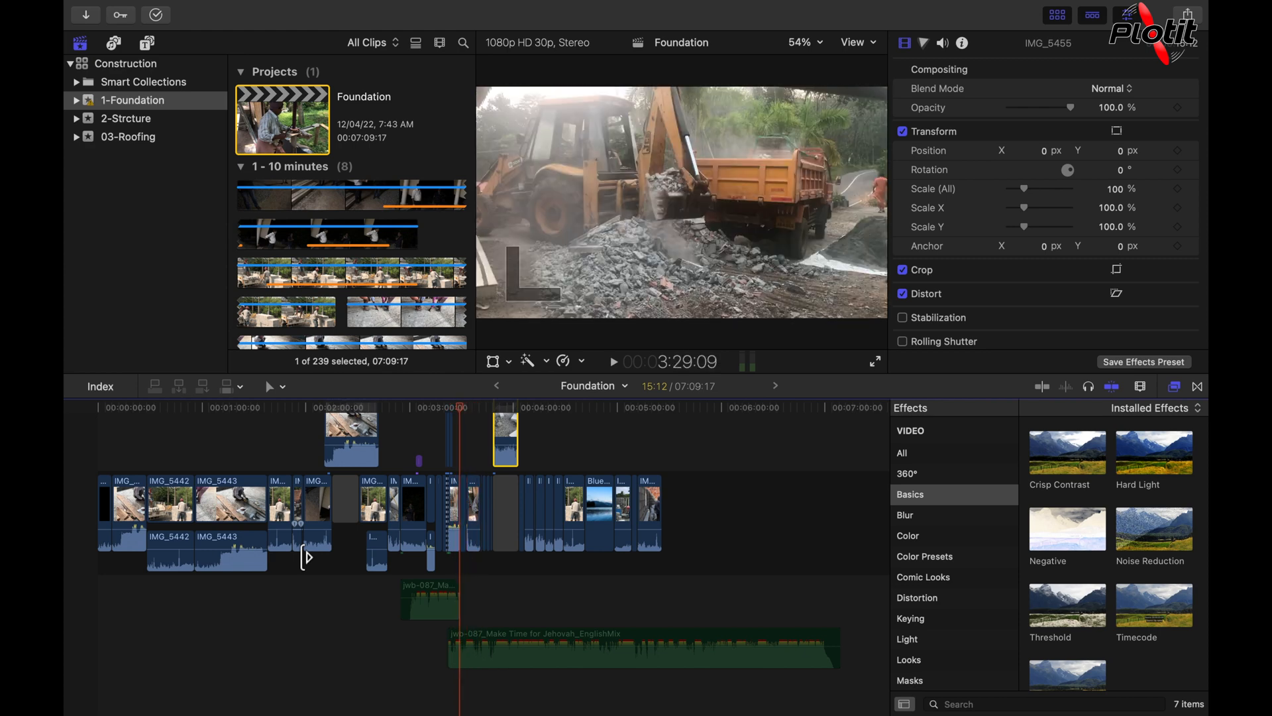
key(Up)
key(Up)
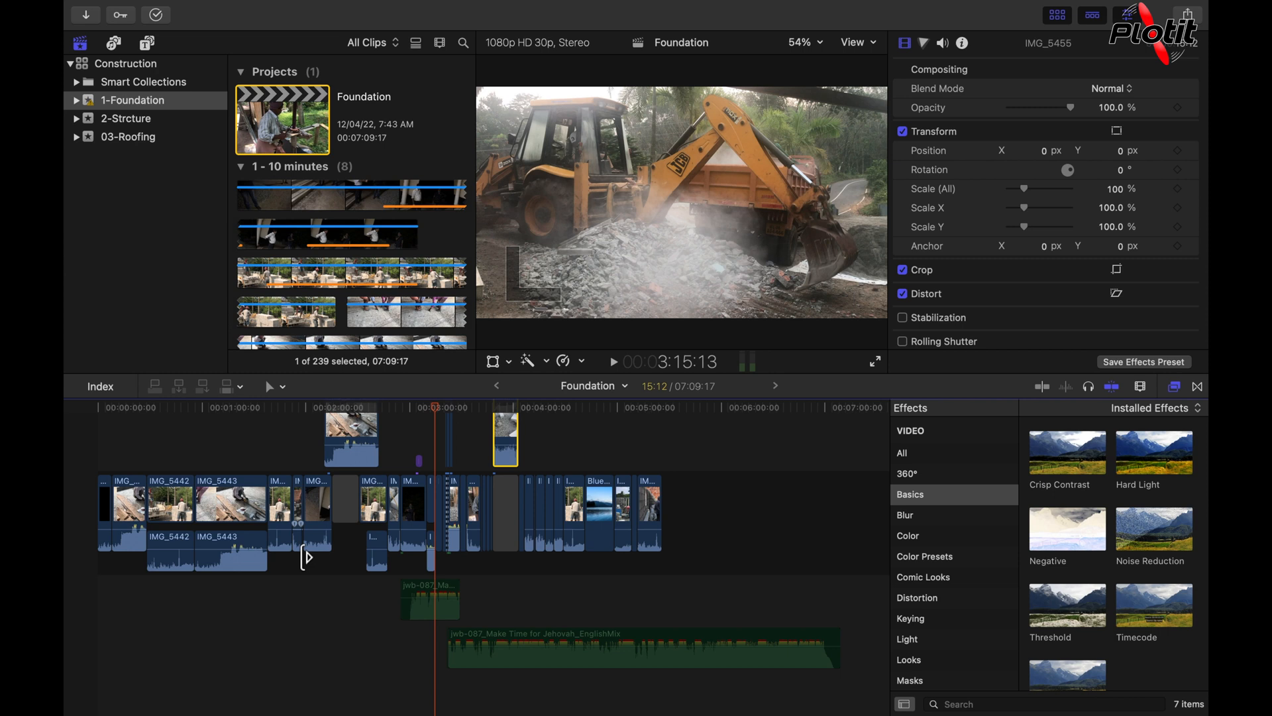
Step: Send the playhead to the beginning of the project, then to its end
key(Home)
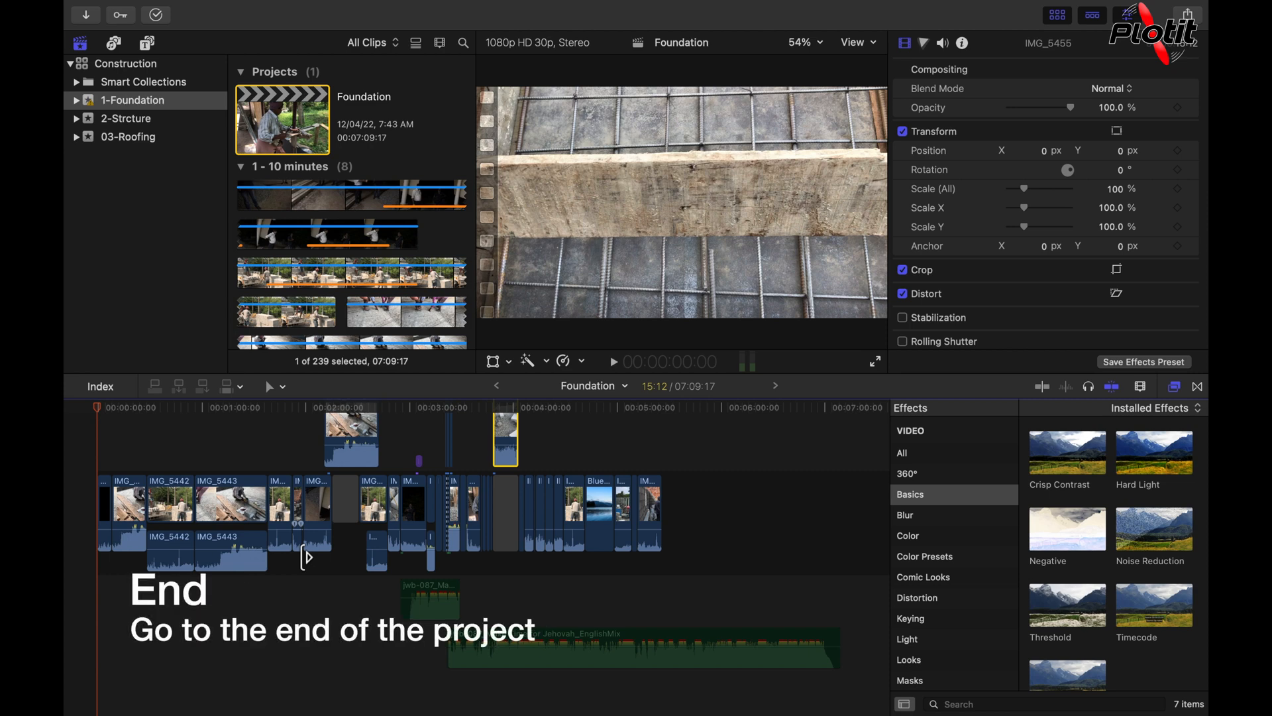
key(End)
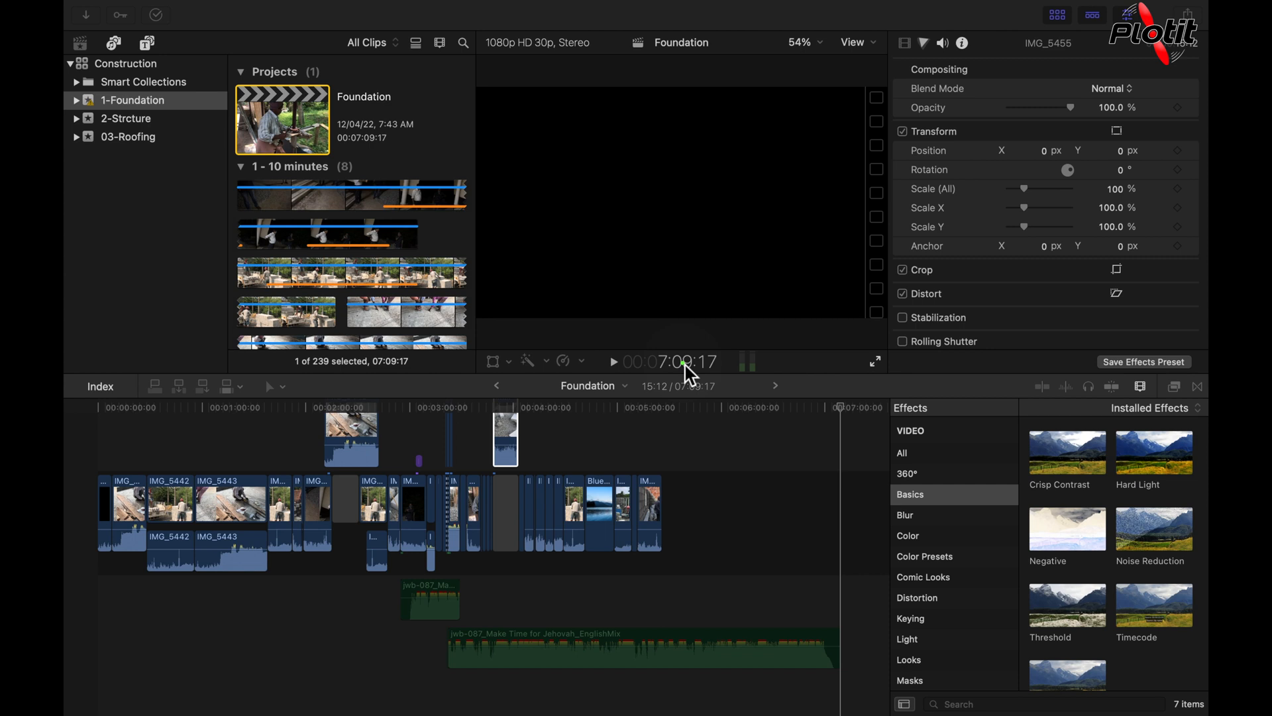
Step: Move the playhead to the exact timeline location 3:15:00 by entering its timecode
click(681, 520)
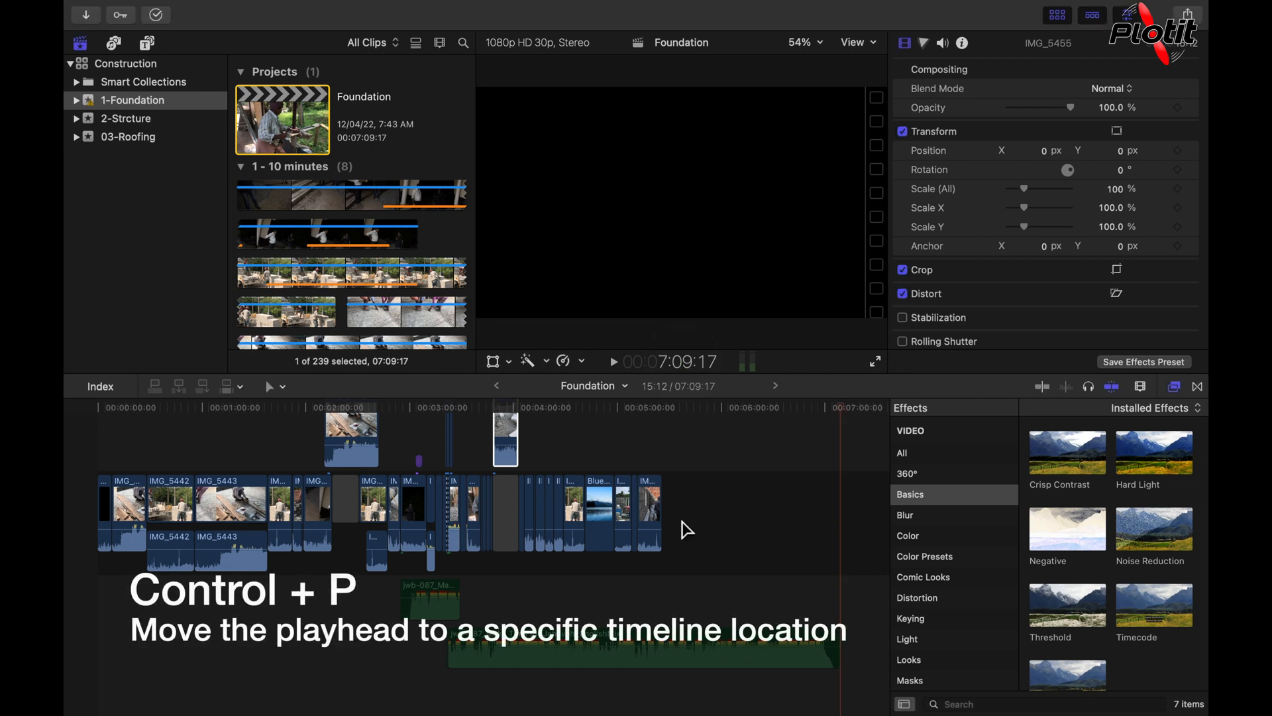
key(ctrl+p)
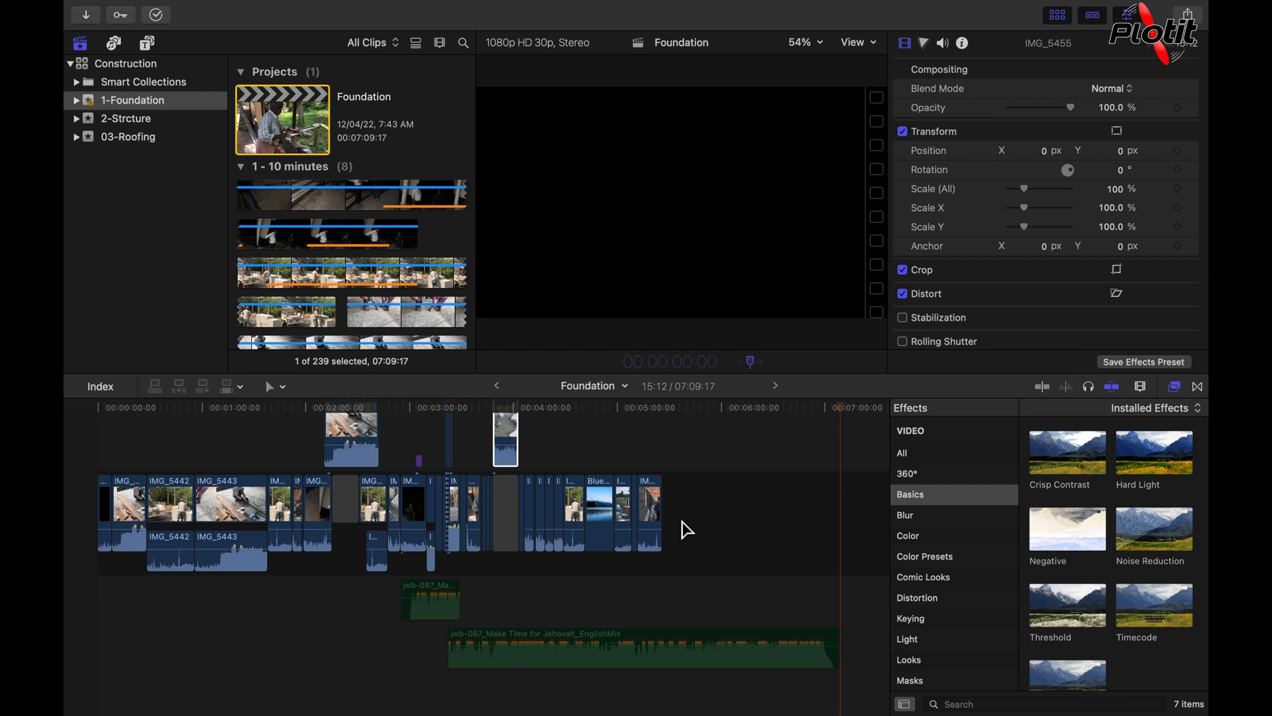
text(3)
key(BackSpace)
text(101)
text(5)
text(00)
key(Return)
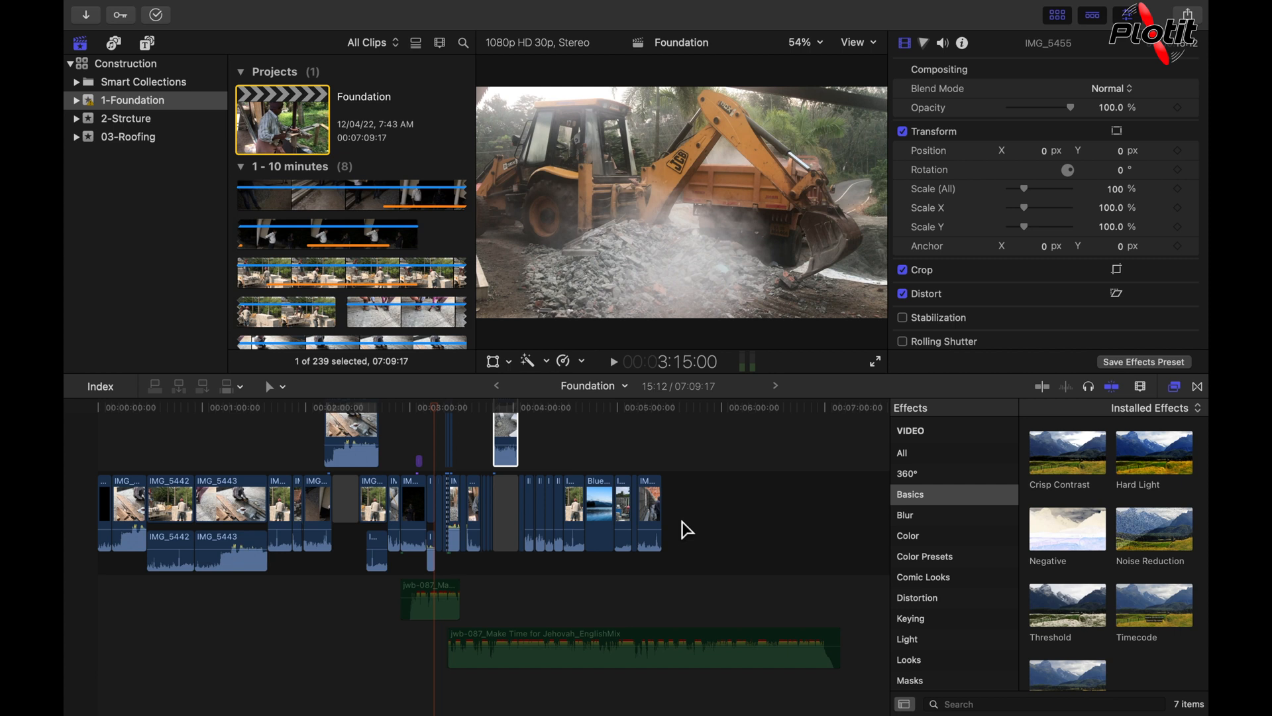
Step: Move the playhead to the exact timeline location 3:00:00 by entering its timecode
key(ctrl+p)
text(3:)
text(00:)
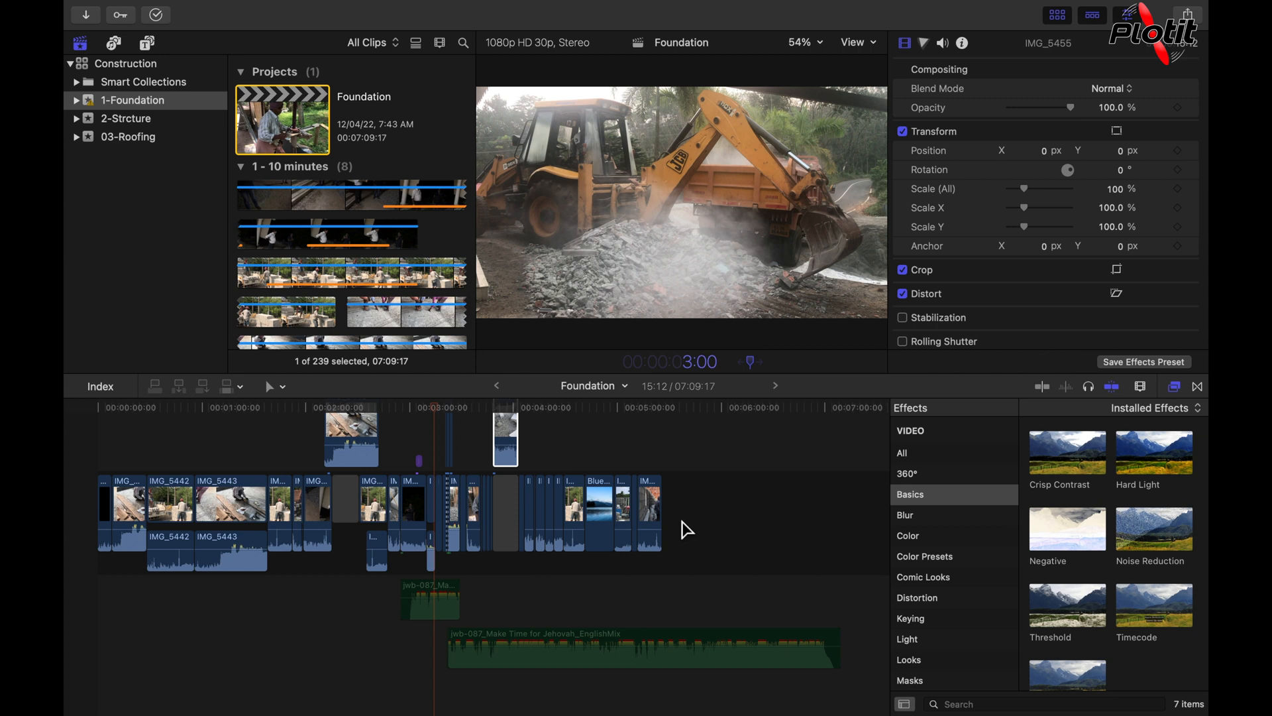
text(00)
key(Return)
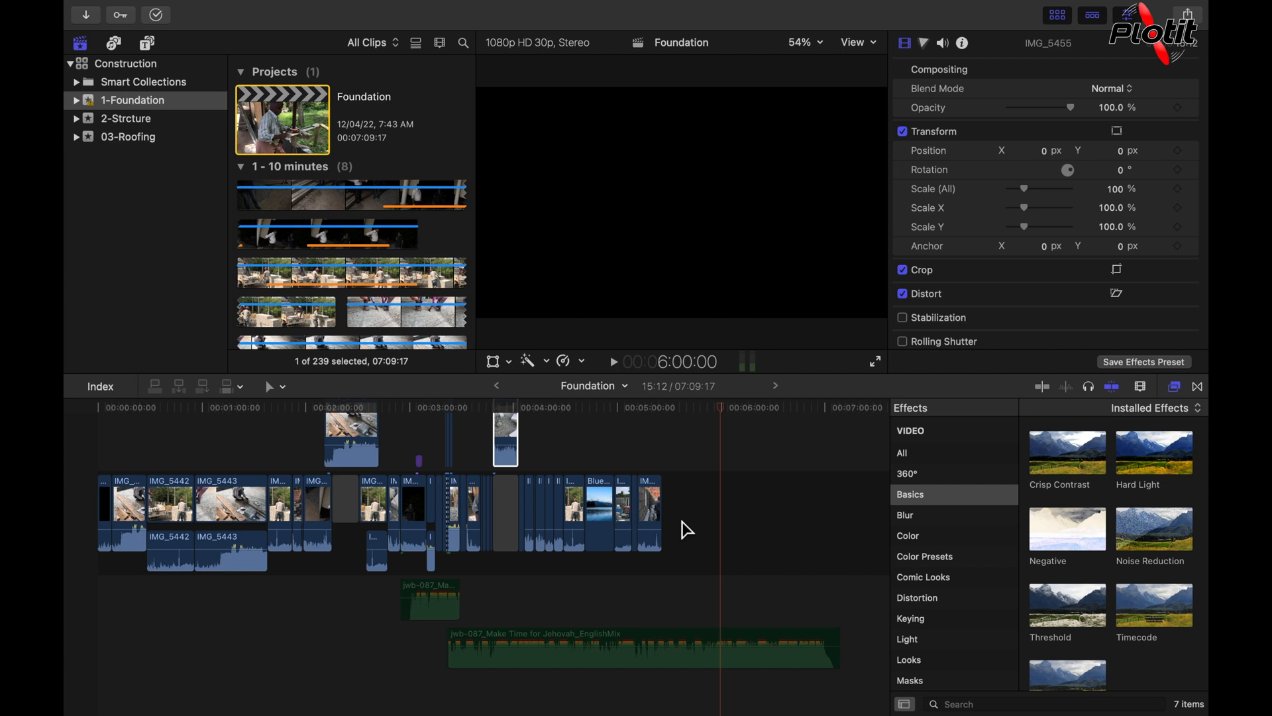
Step: Move the playhead to the exact timeline location 1:00:00:00 by entering its timecode
key(ctrl+p)
text(1000000)
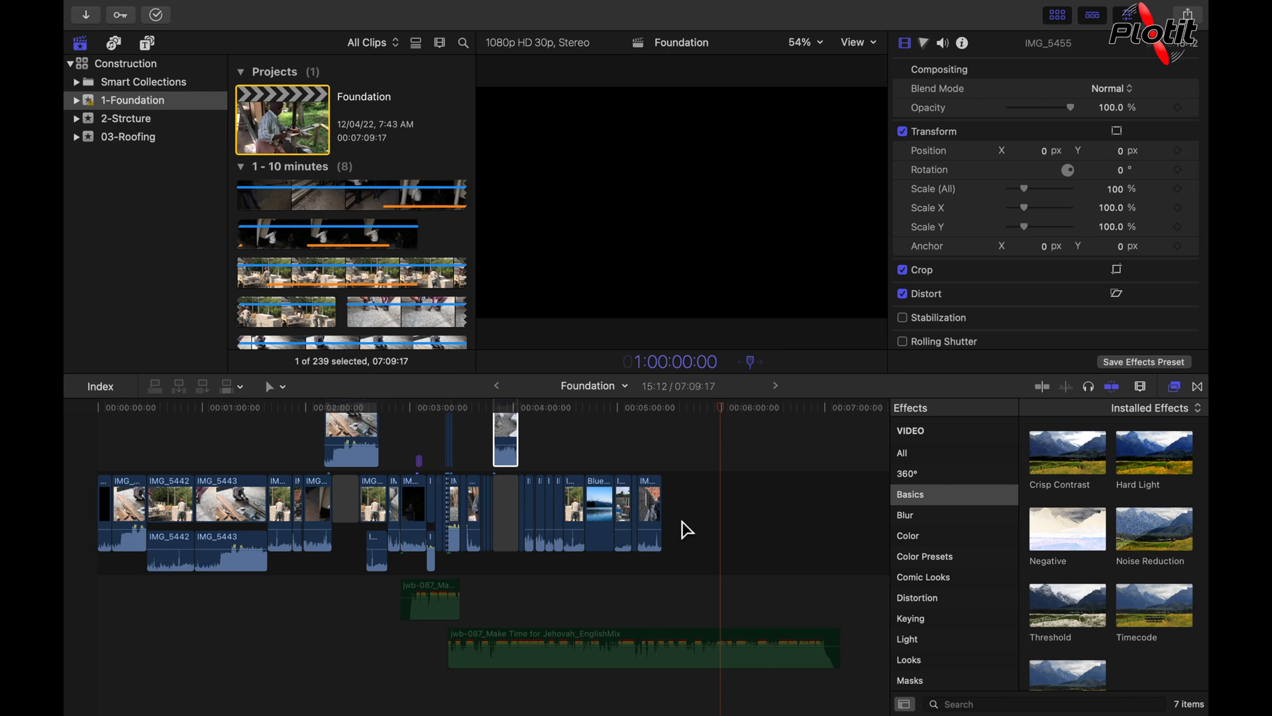
scroll(687, 530, right, 5)
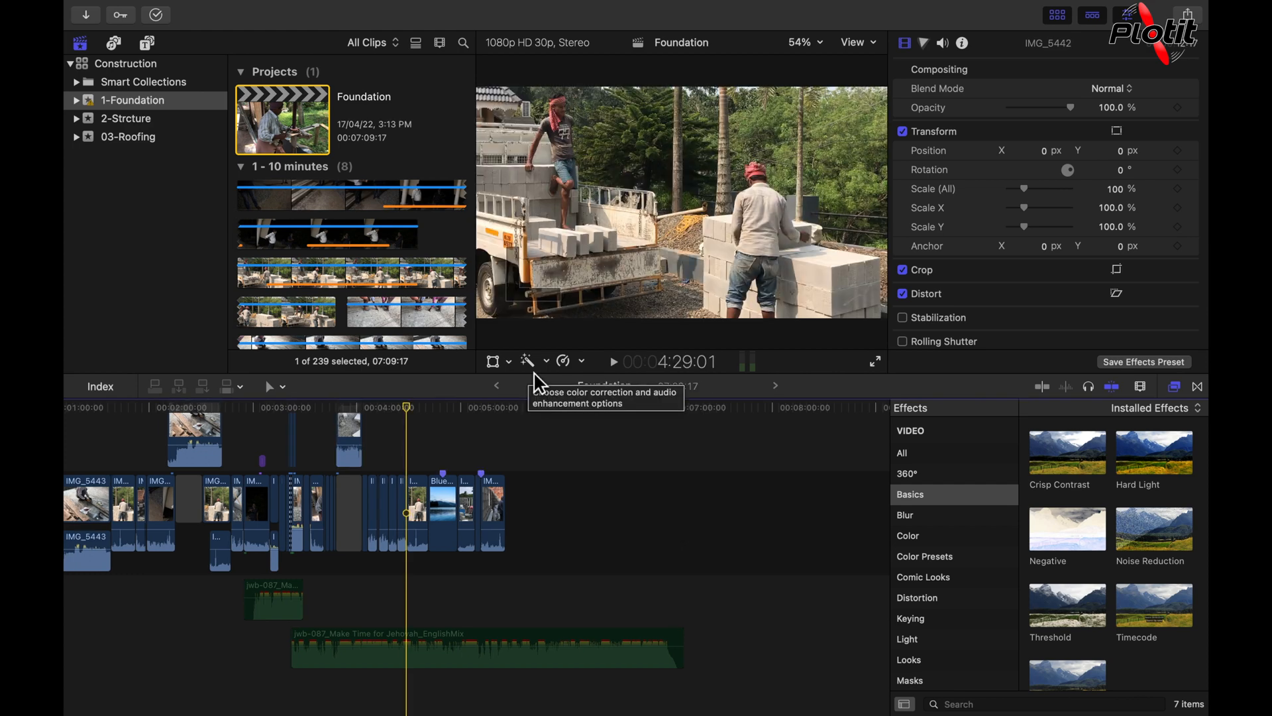
Step: Show the floating Project Timecode window and place it over the empty area of the Foundation timeline
mouse_move(596, 7)
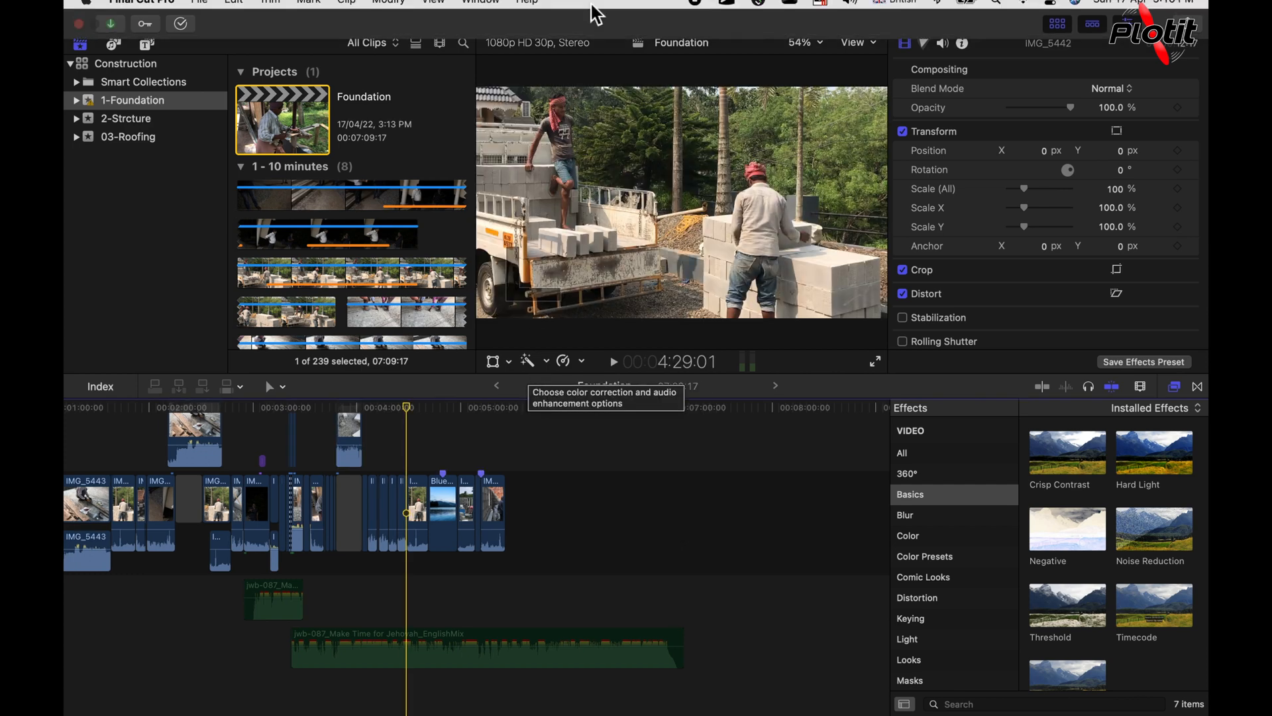
click(483, 10)
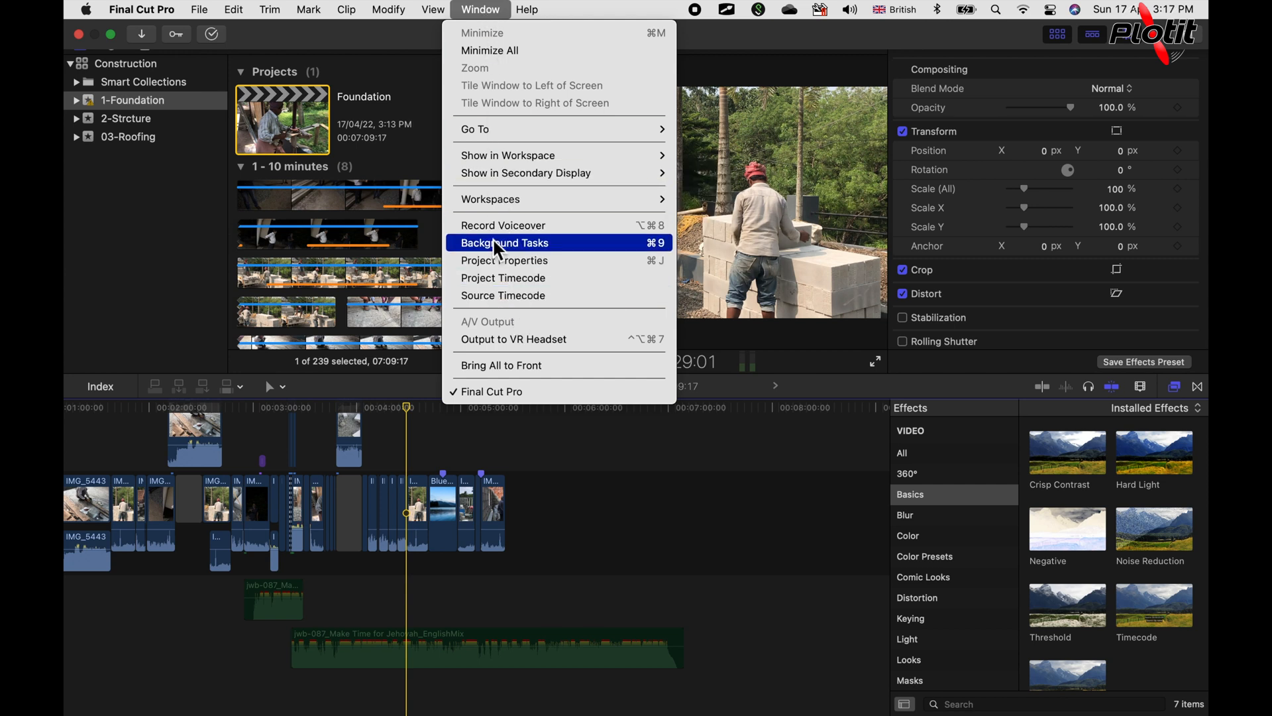
click(502, 277)
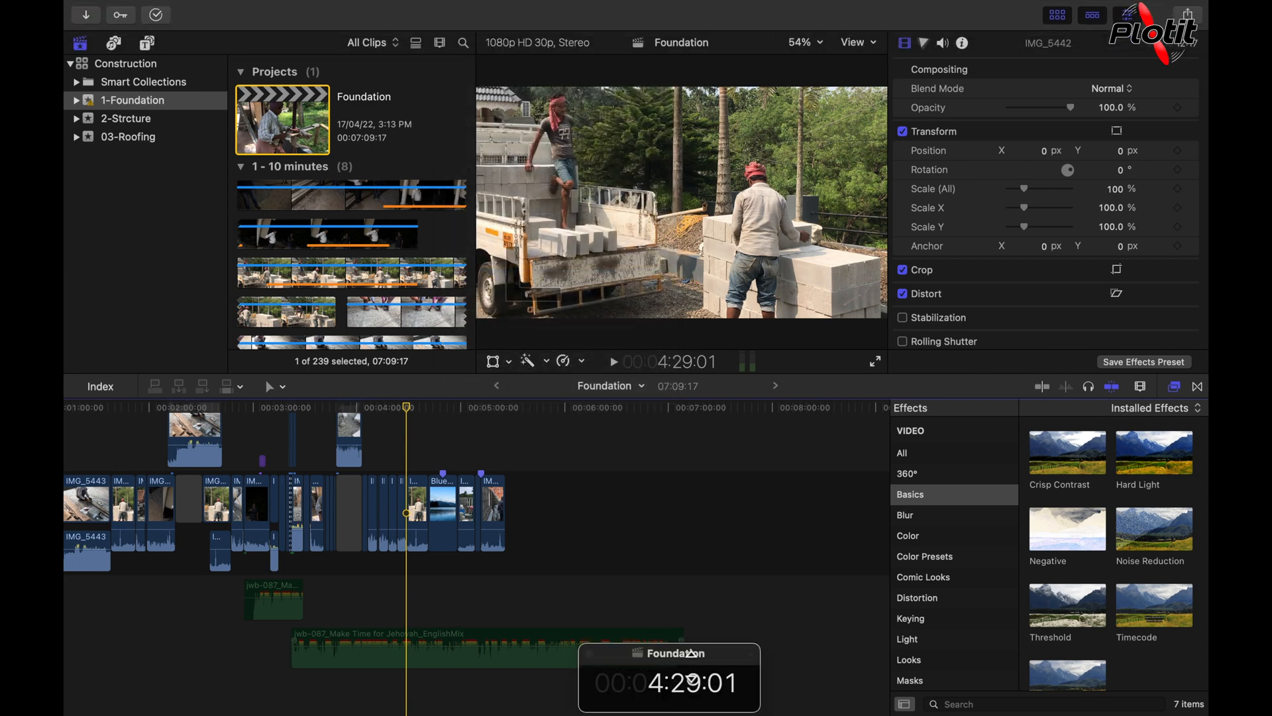
drag(685, 675, 771, 466)
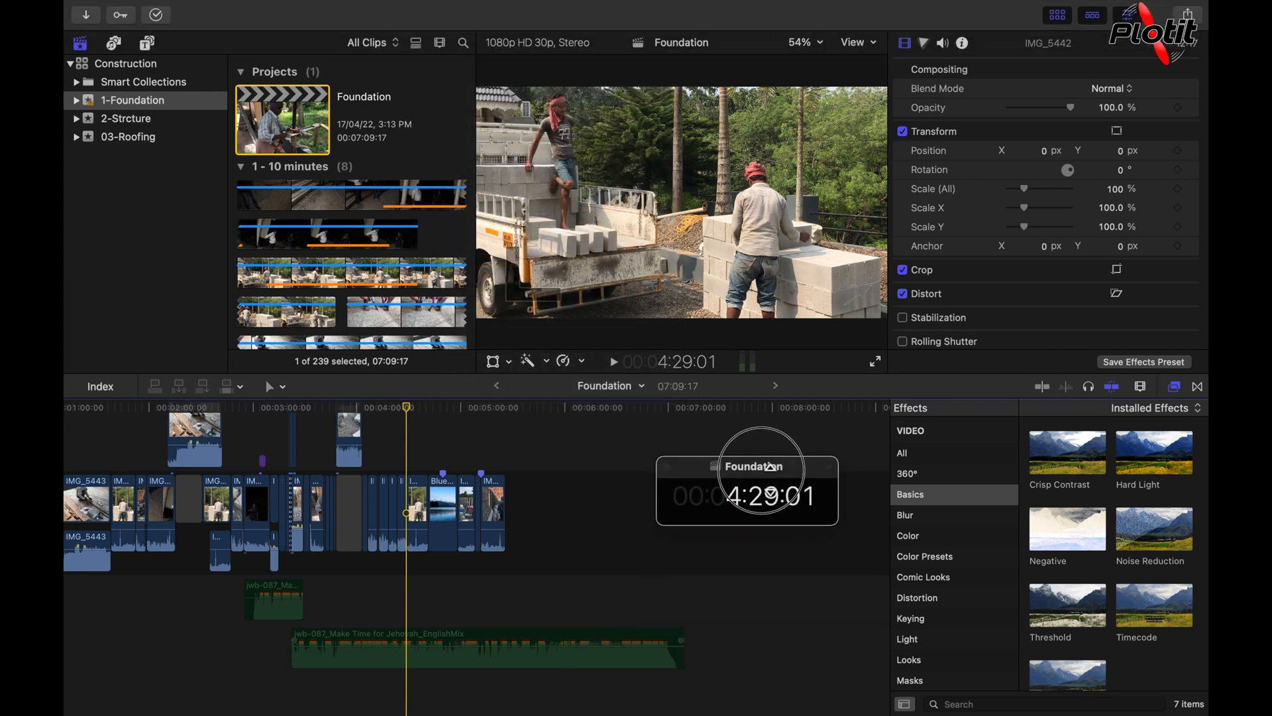
Step: Reposition the playhead at several points in the Foundation timeline, including 5:08:18, while the floating timecode is shown
click(477, 575)
click(407, 581)
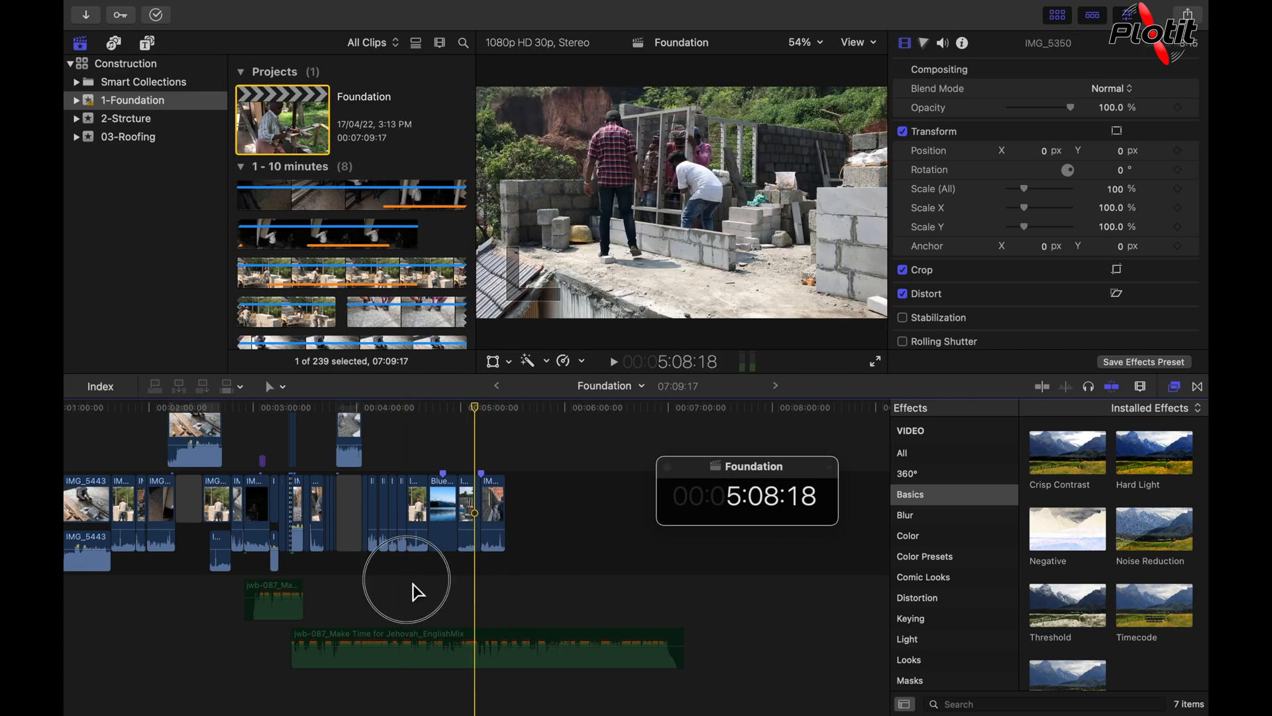
click(493, 586)
click(654, 686)
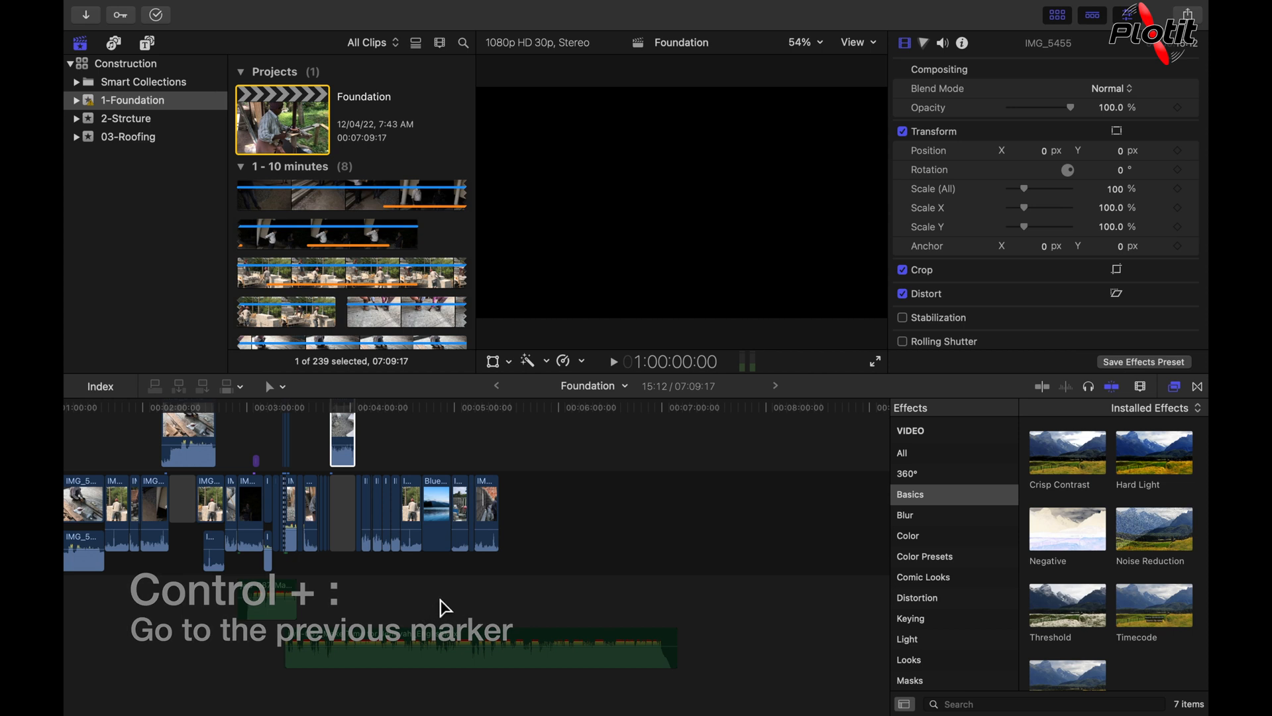
Step: Add a marker to the Blue - 1700.mp4 clip at 4:49:27
click(445, 582)
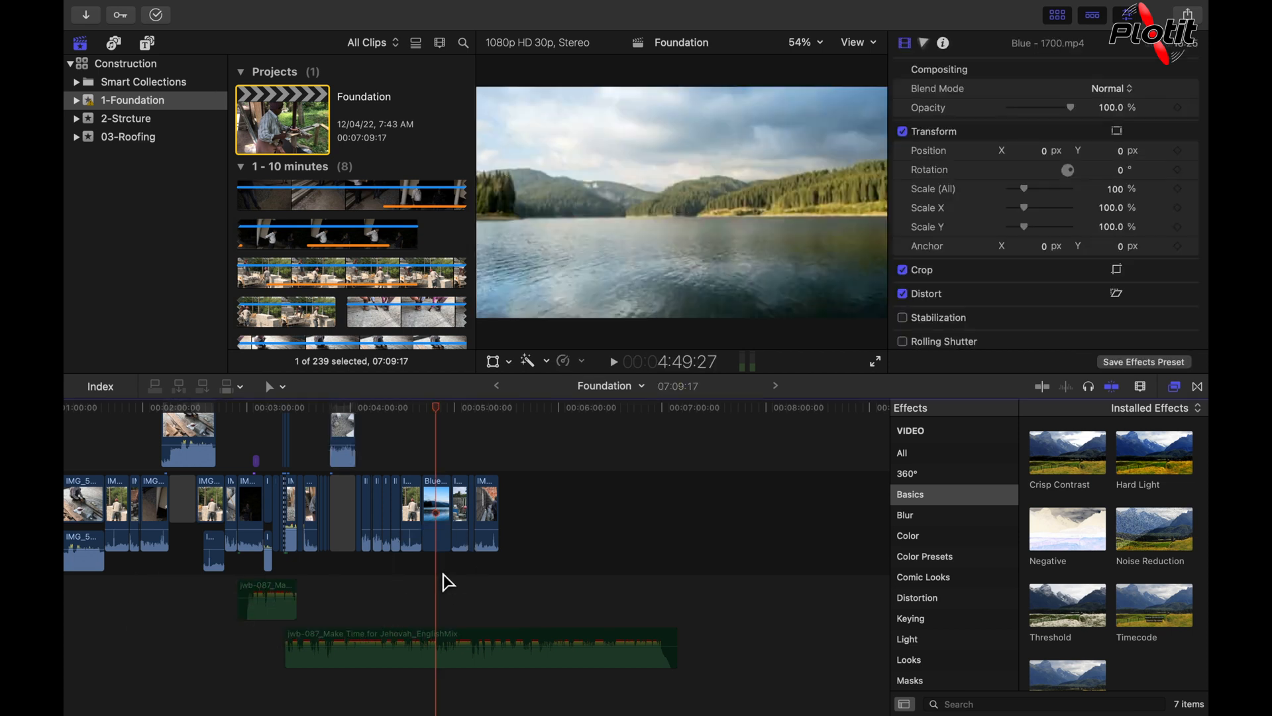
key(m)
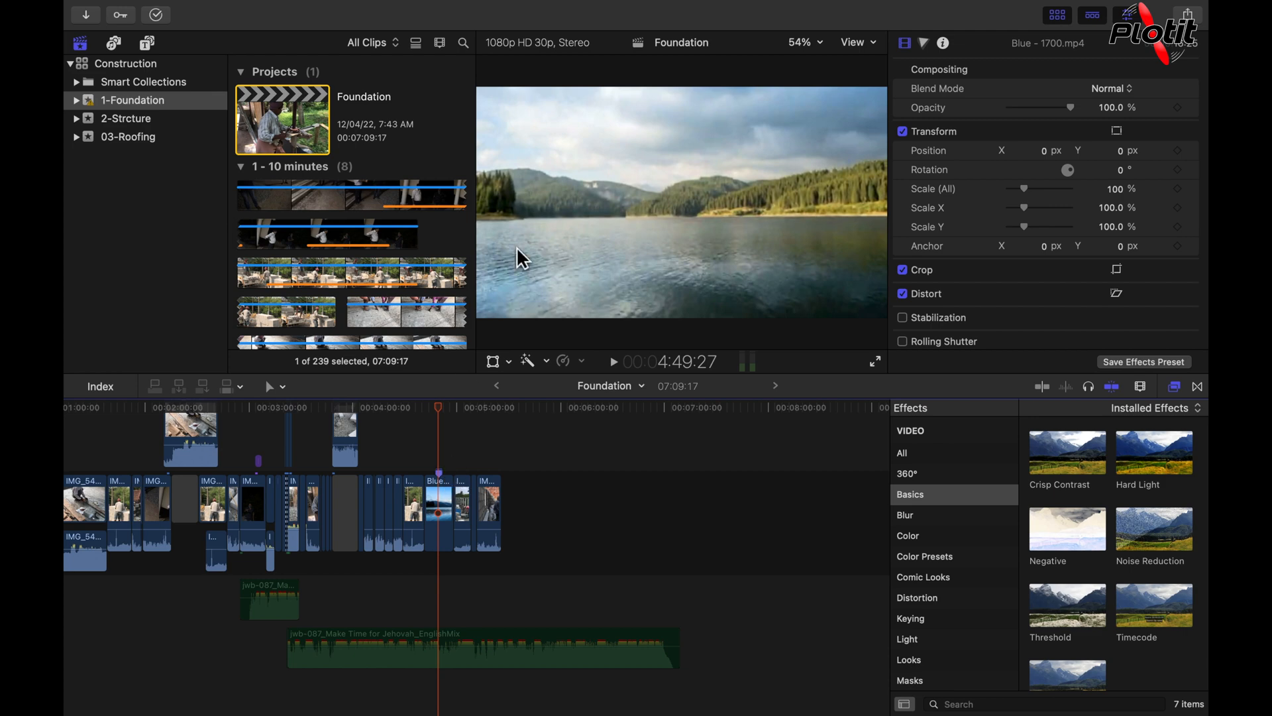
key(m)
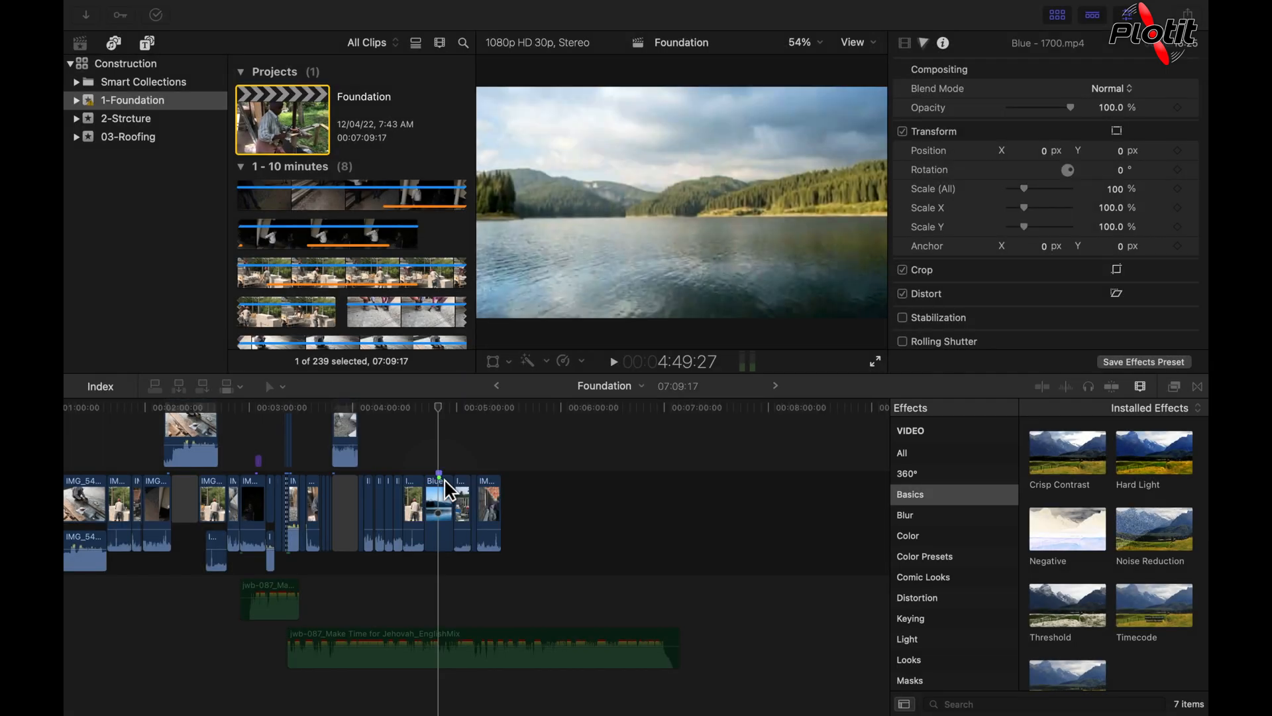
Step: Add a second marker at 5:12:03, at the start of the IMG_5364 clip
click(476, 480)
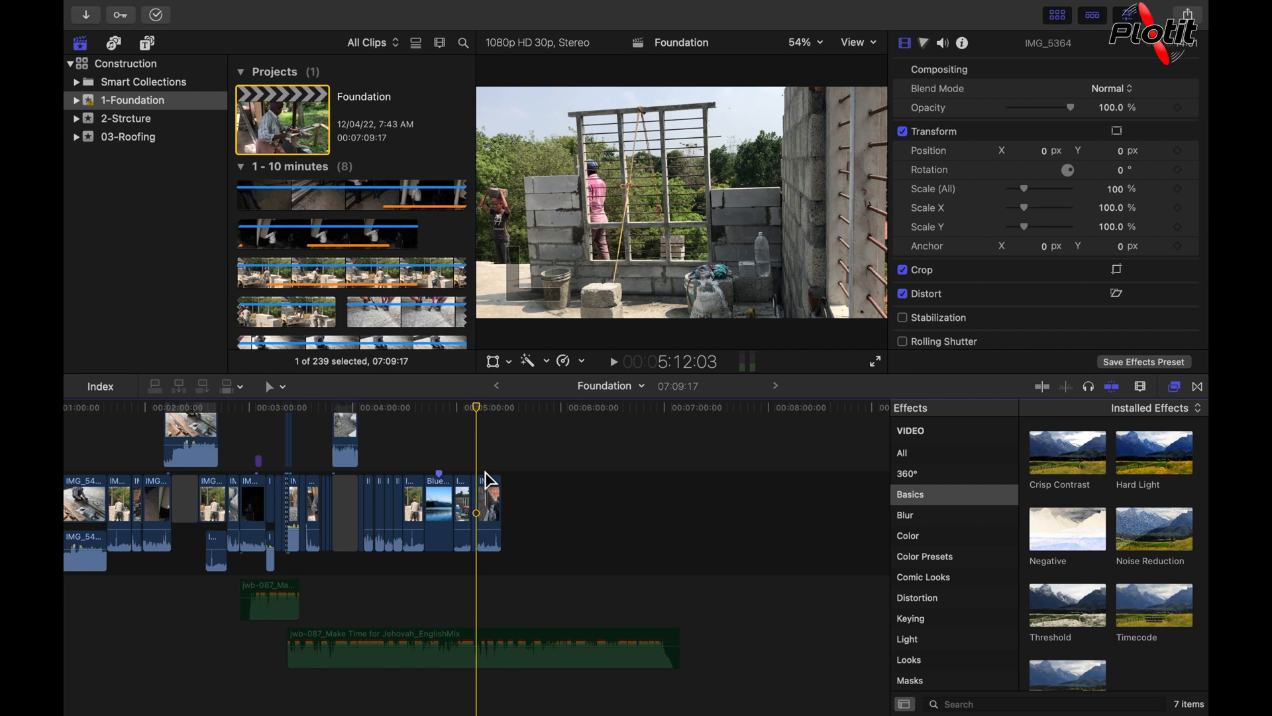
key(m)
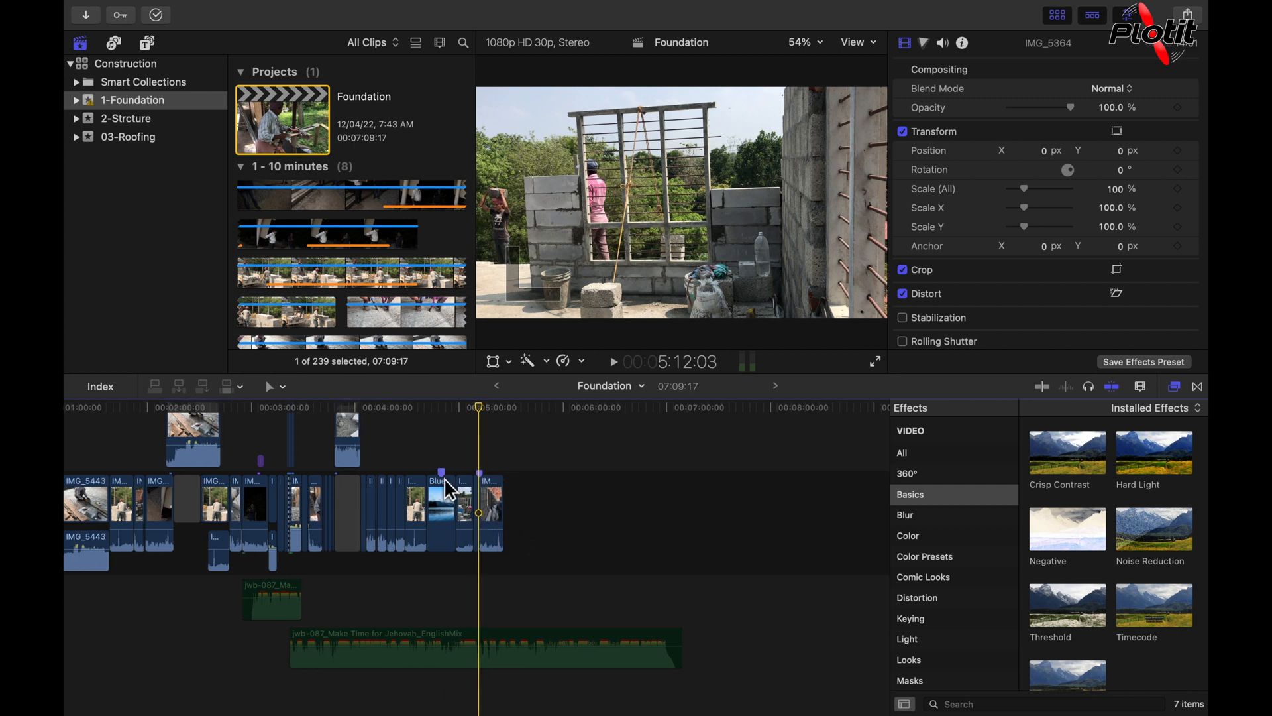
mouse_move(477, 412)
mouse_down()
mouse_move(443, 418)
mouse_move(488, 413)
mouse_up()
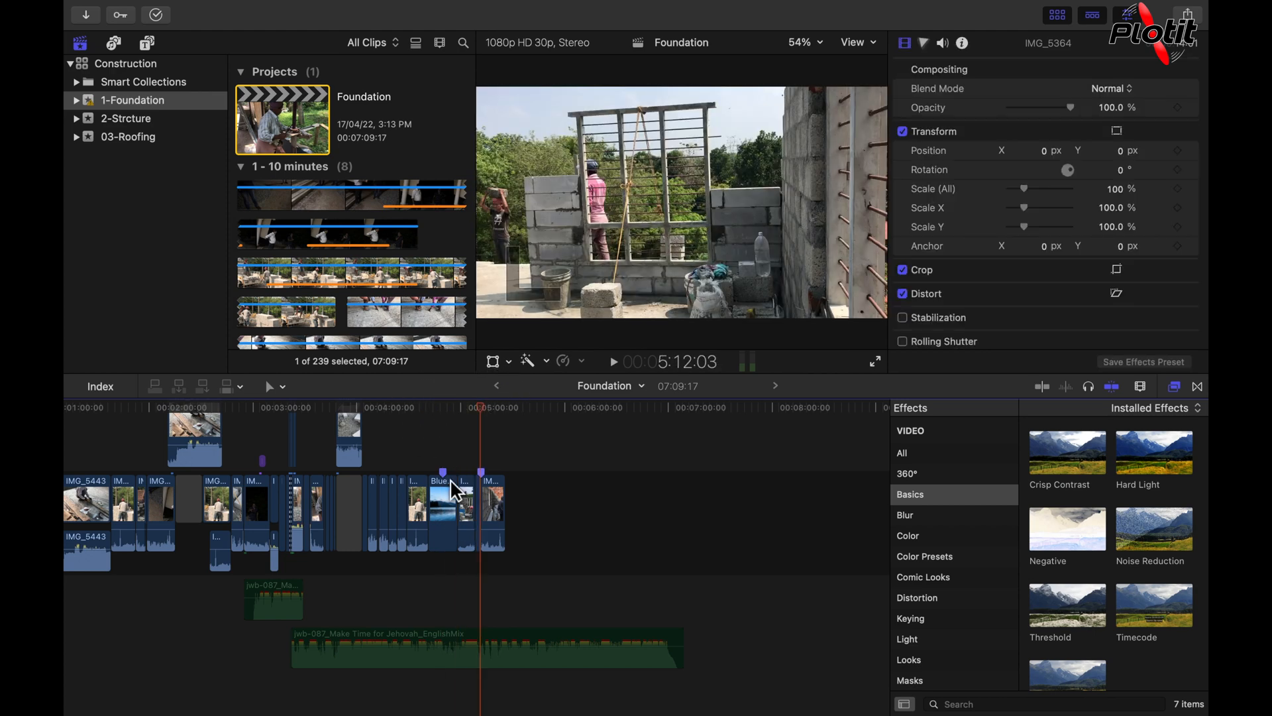
Step: Jump the playhead back and forth between the markers on the Blue - 1700.mp4 and IMG_5364 clips
key(ctrl+semicolon)
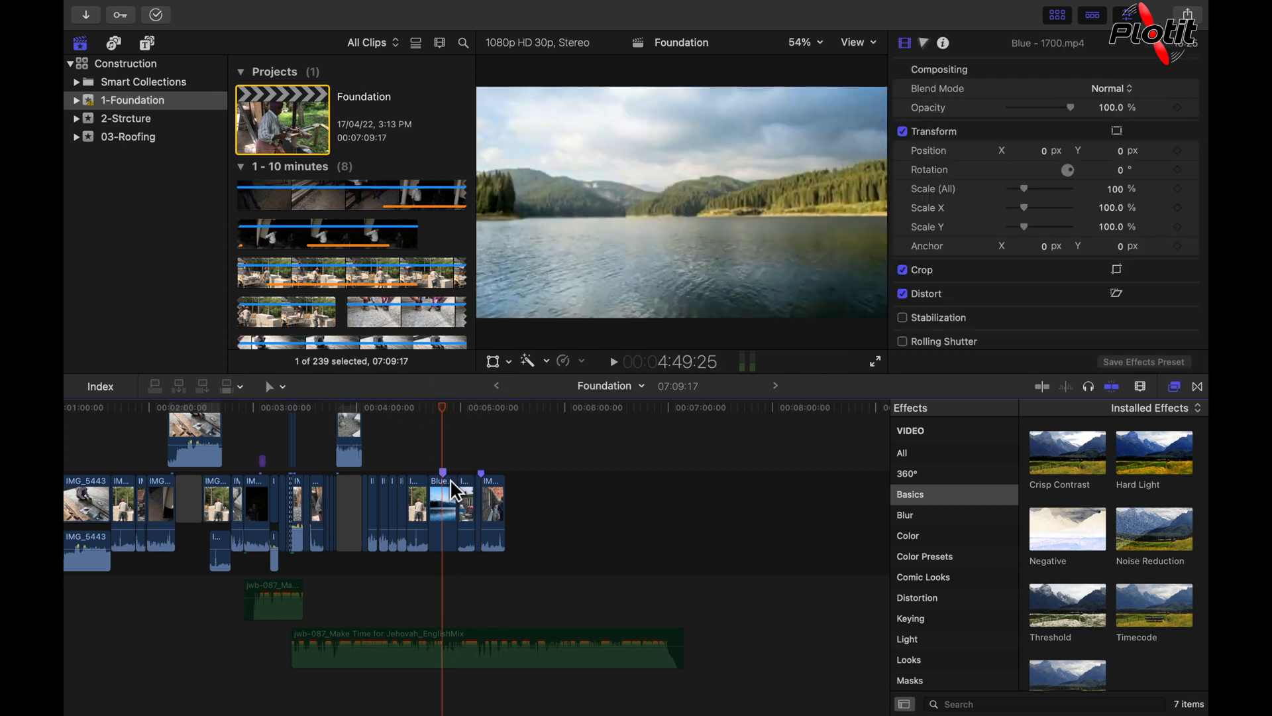
key(ctrl+apostrophe)
key(ctrl+semicolon)
key(ctrl+apostrophe)
key(ctrl+semicolon)
key(ctrl+apostrophe)
key(ctrl+semicolon)
key(ctrl+apostrophe)
key(ctrl+semicolon)
key(ctrl+apostrophe)
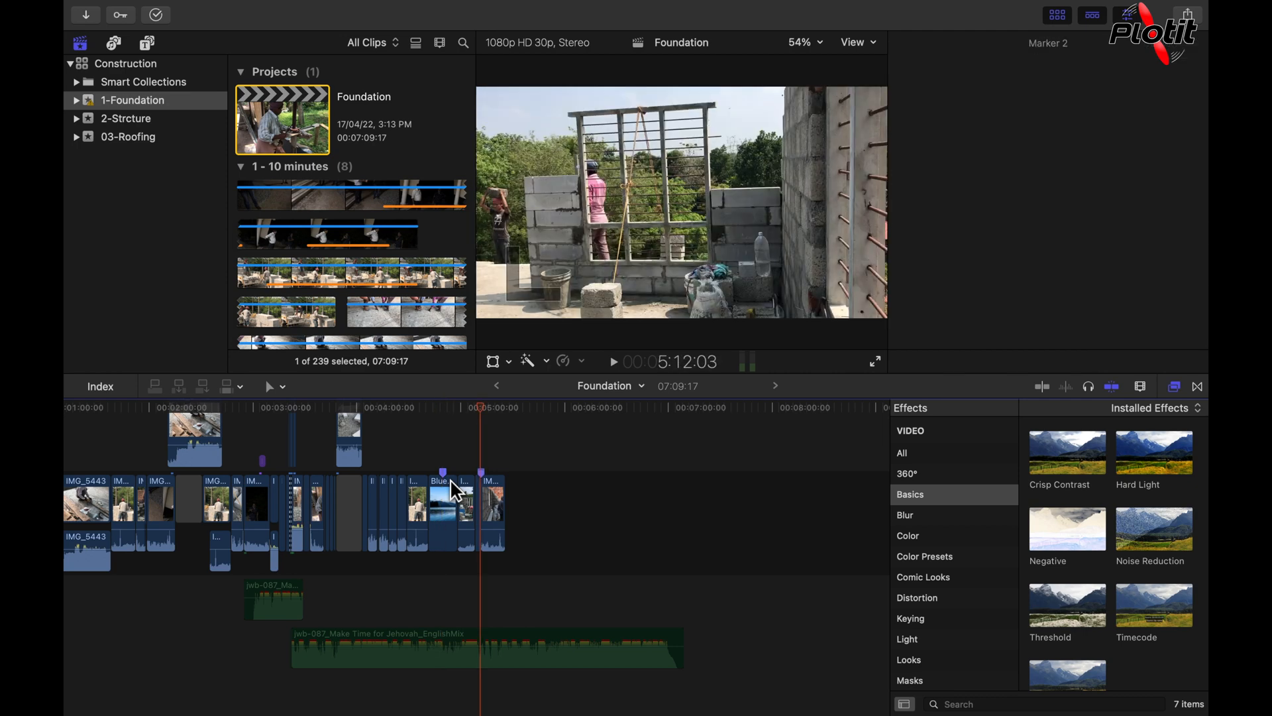
key(ctrl+semicolon)
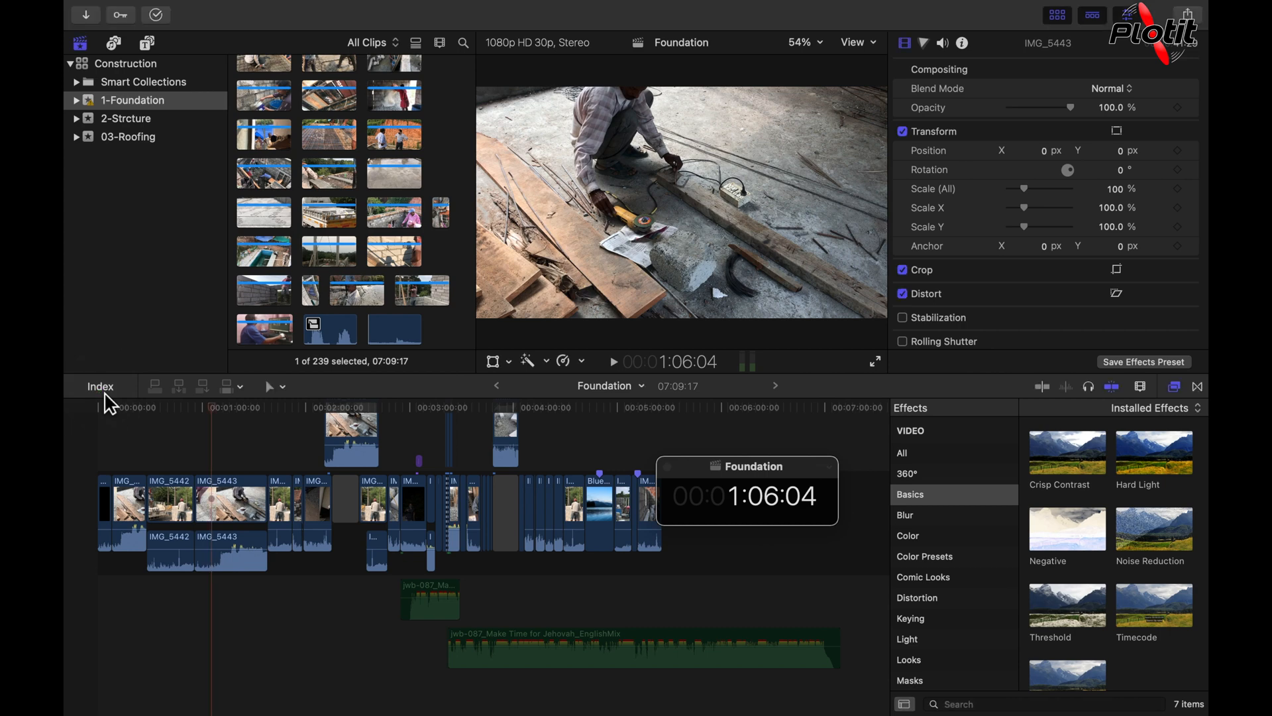
Step: Open the timeline index and look through its list of clips
click(105, 392)
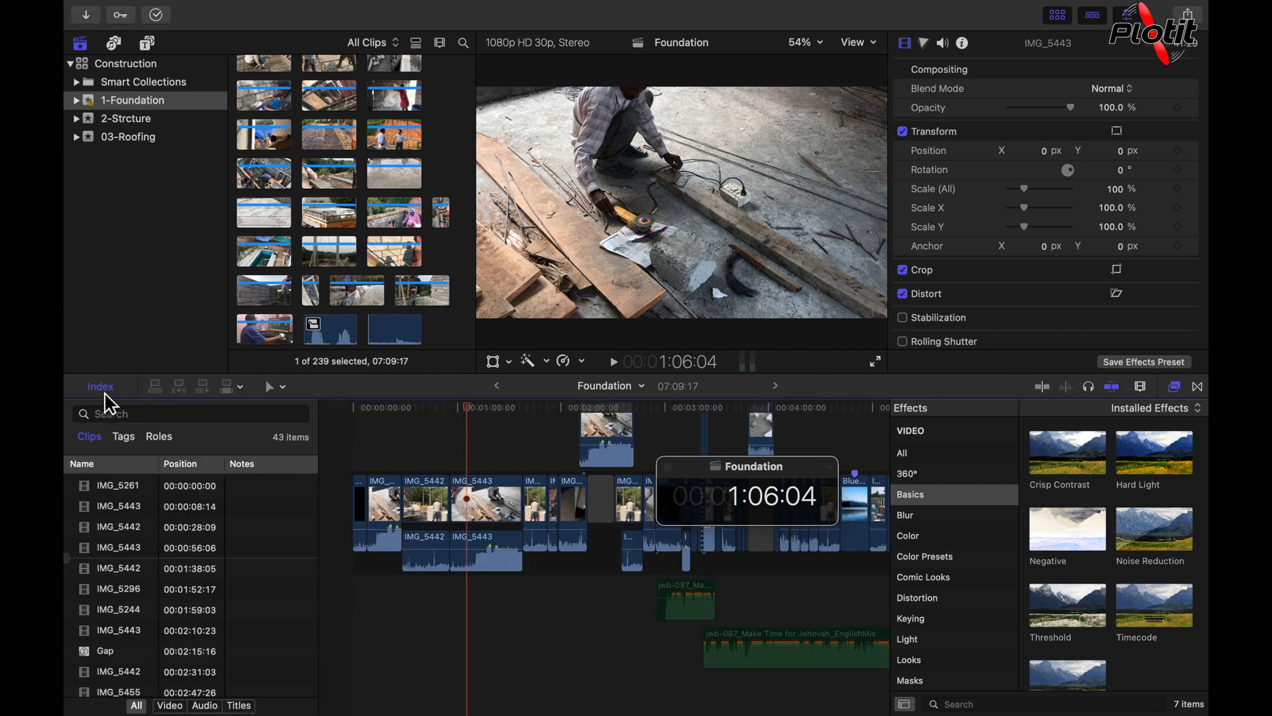
scroll(212, 583, down, 3)
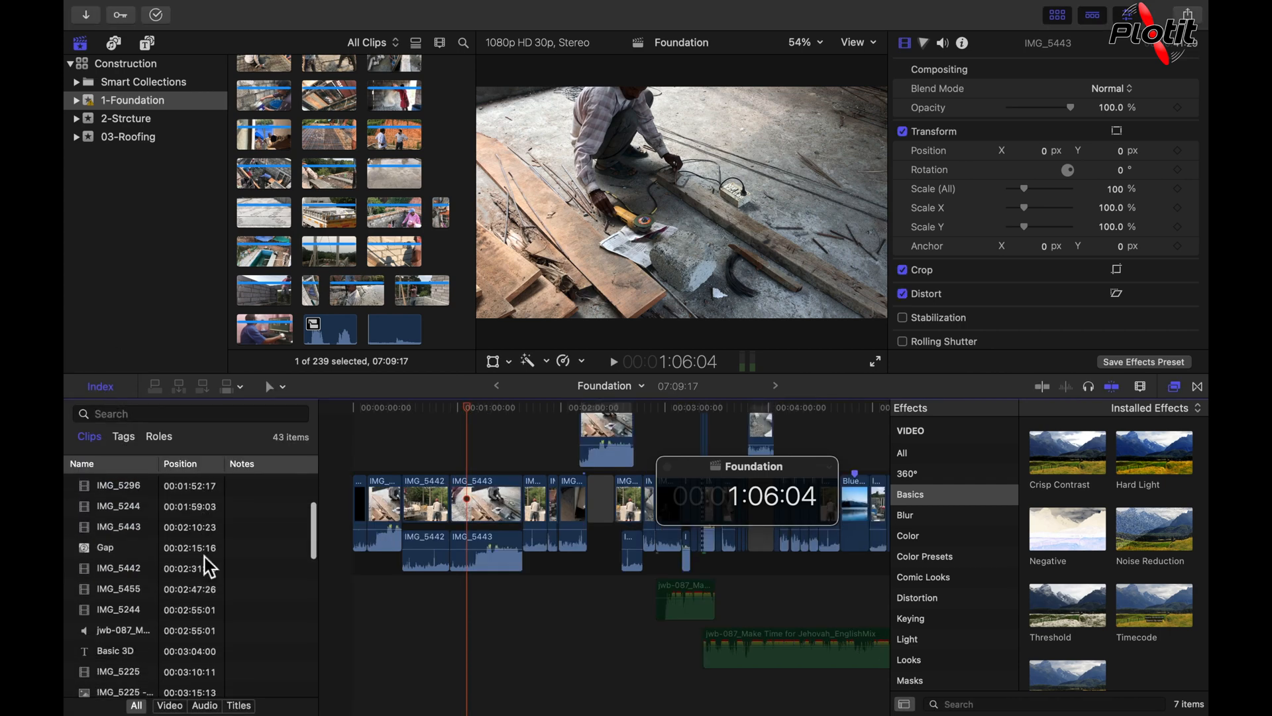
scroll(172, 550, up, 4)
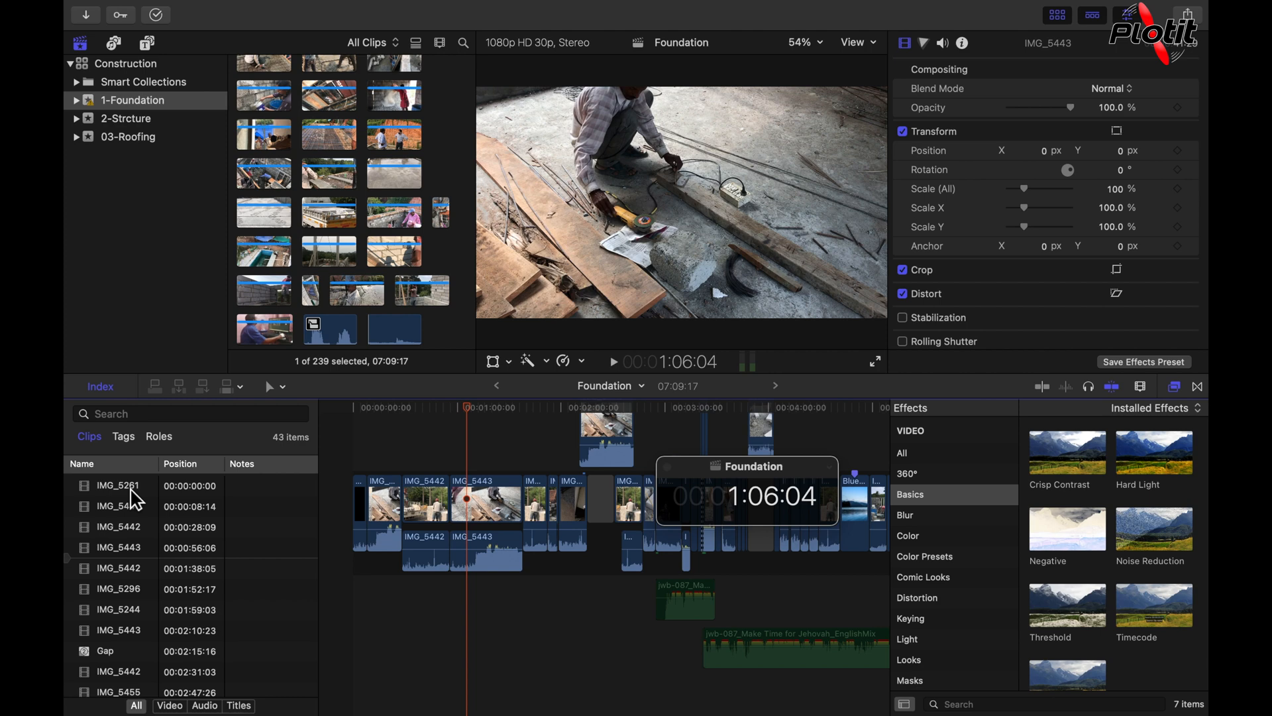
Step: Use the index to move the playhead clip by clip from IMG_5261 at 00:00:00:00 to IMG_5443 at 00:02:10:23
click(131, 490)
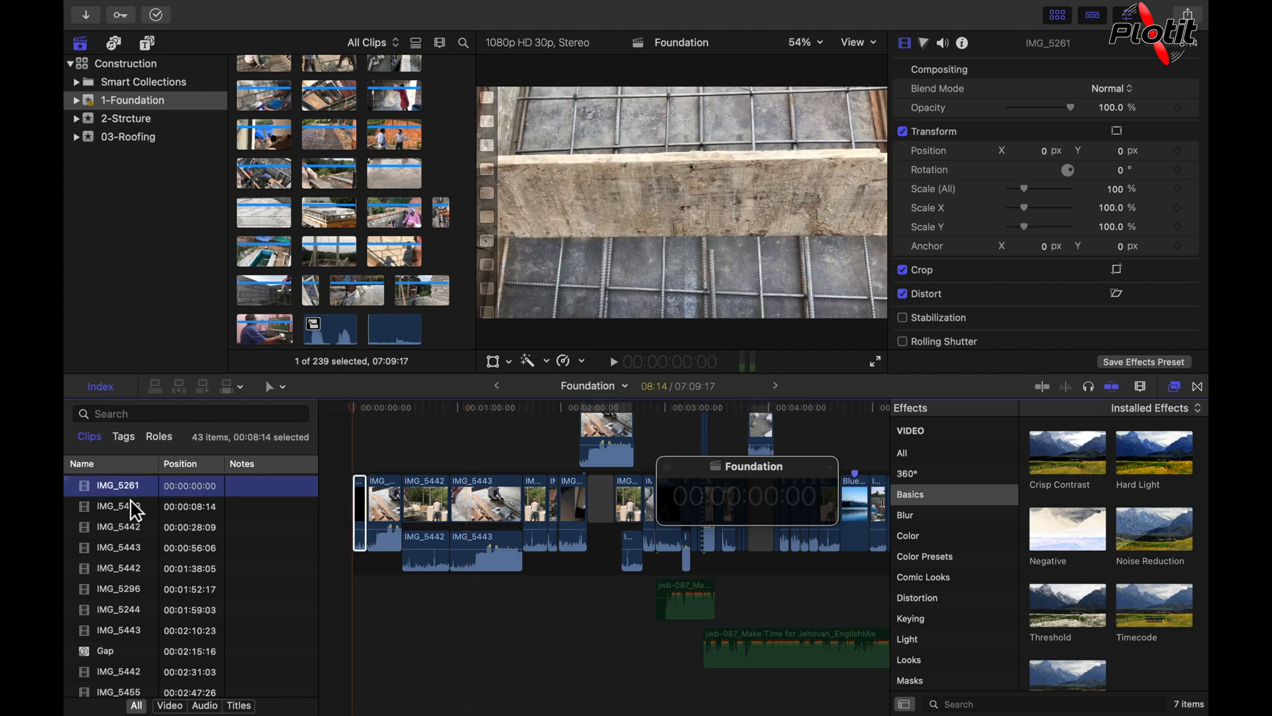
click(132, 509)
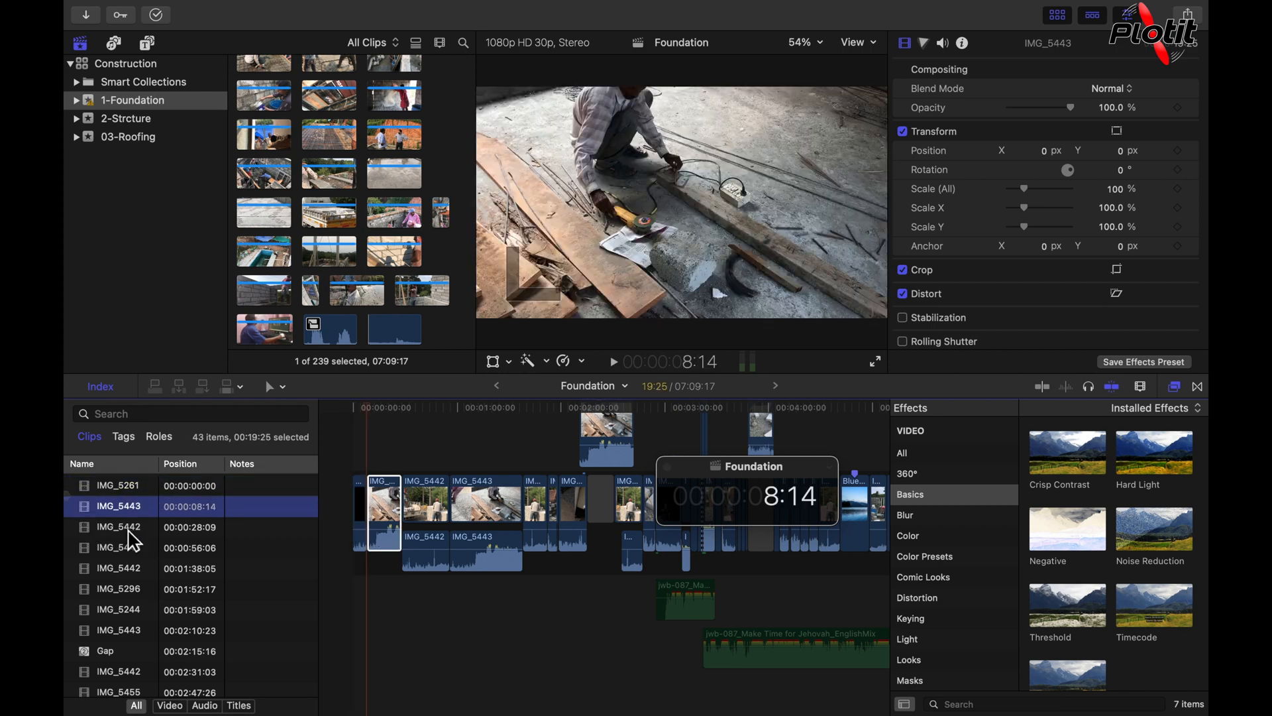
click(130, 530)
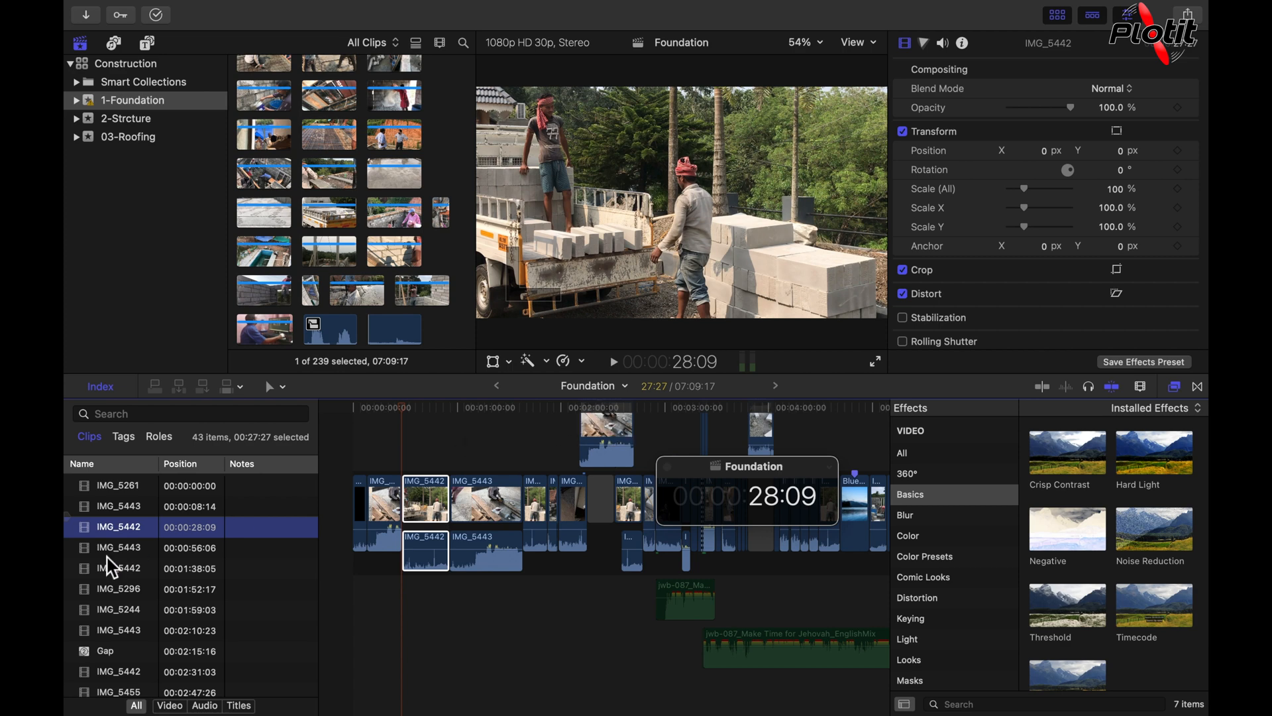
click(133, 550)
click(135, 569)
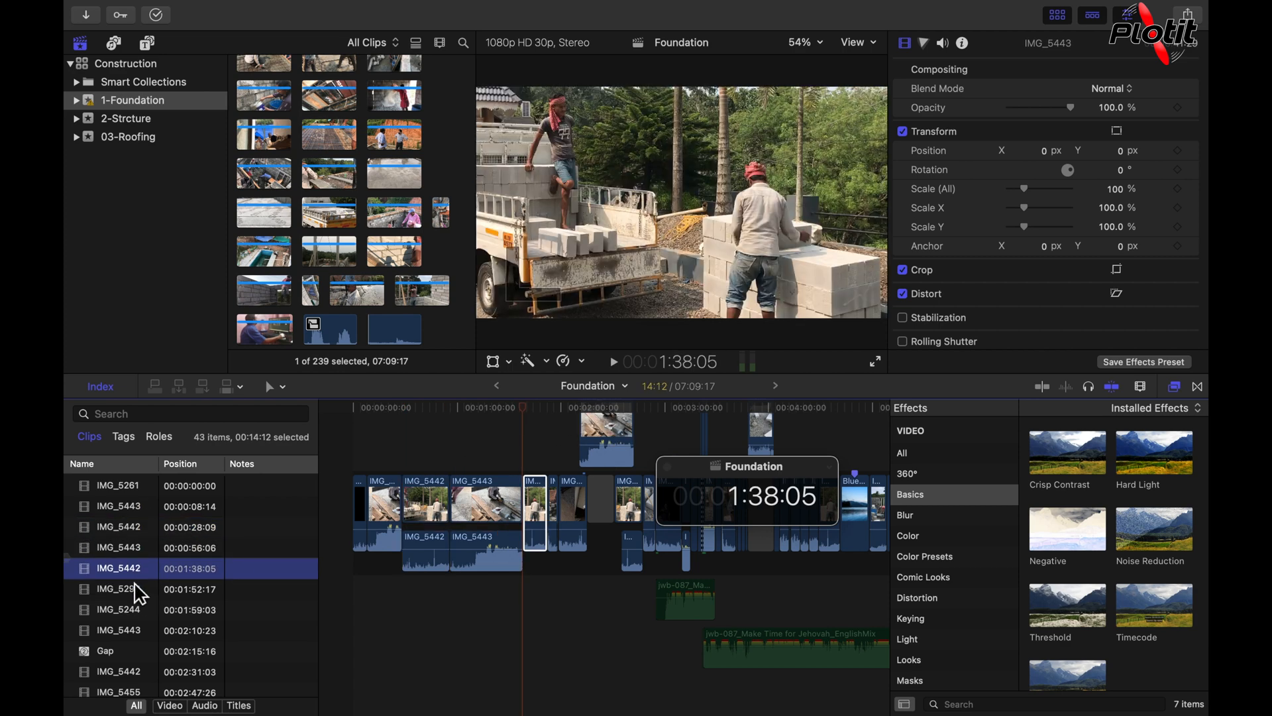
click(135, 591)
click(135, 611)
click(135, 633)
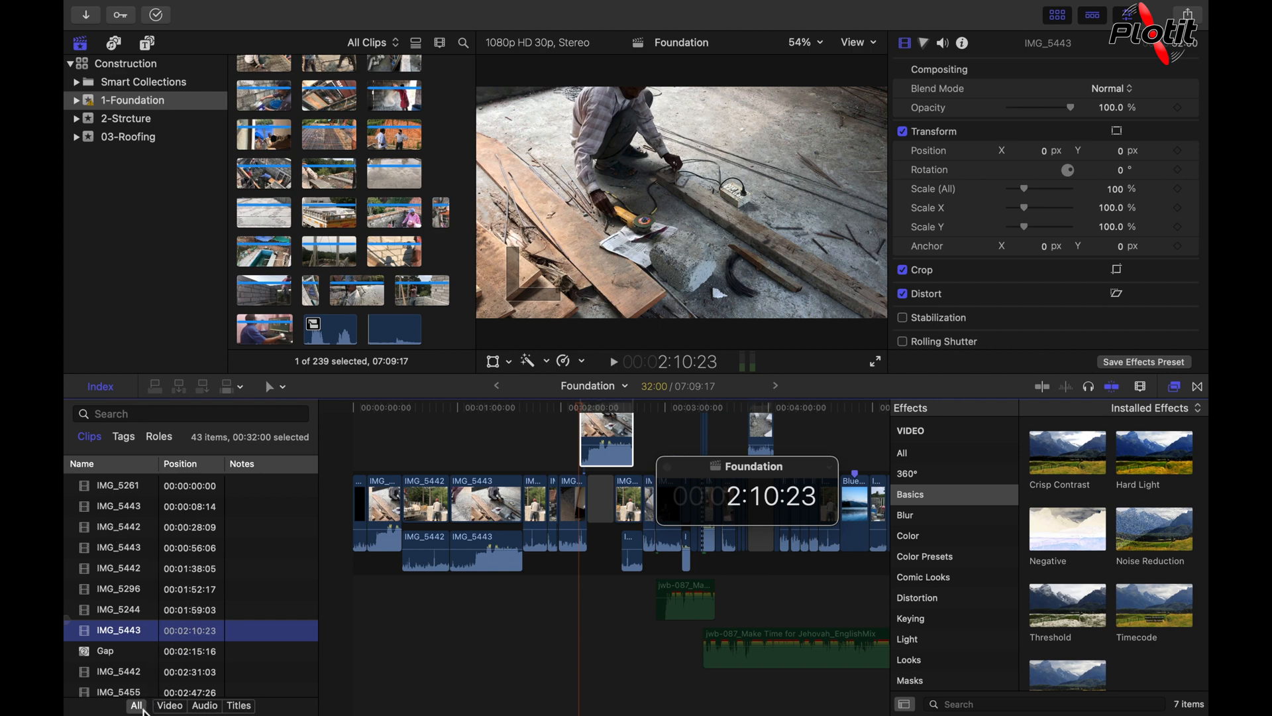
Step: Filter the index to video clips and then to audio clips, selecting all three jwb-087 audio clips
click(173, 708)
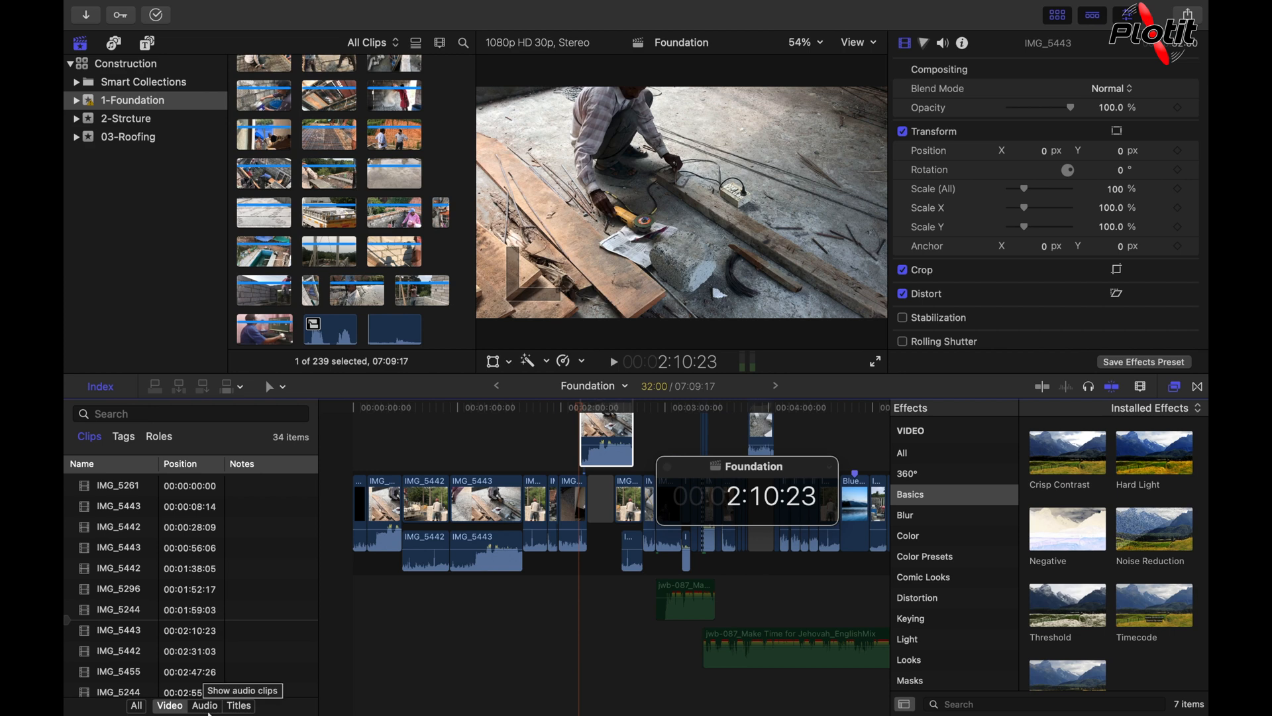
click(205, 706)
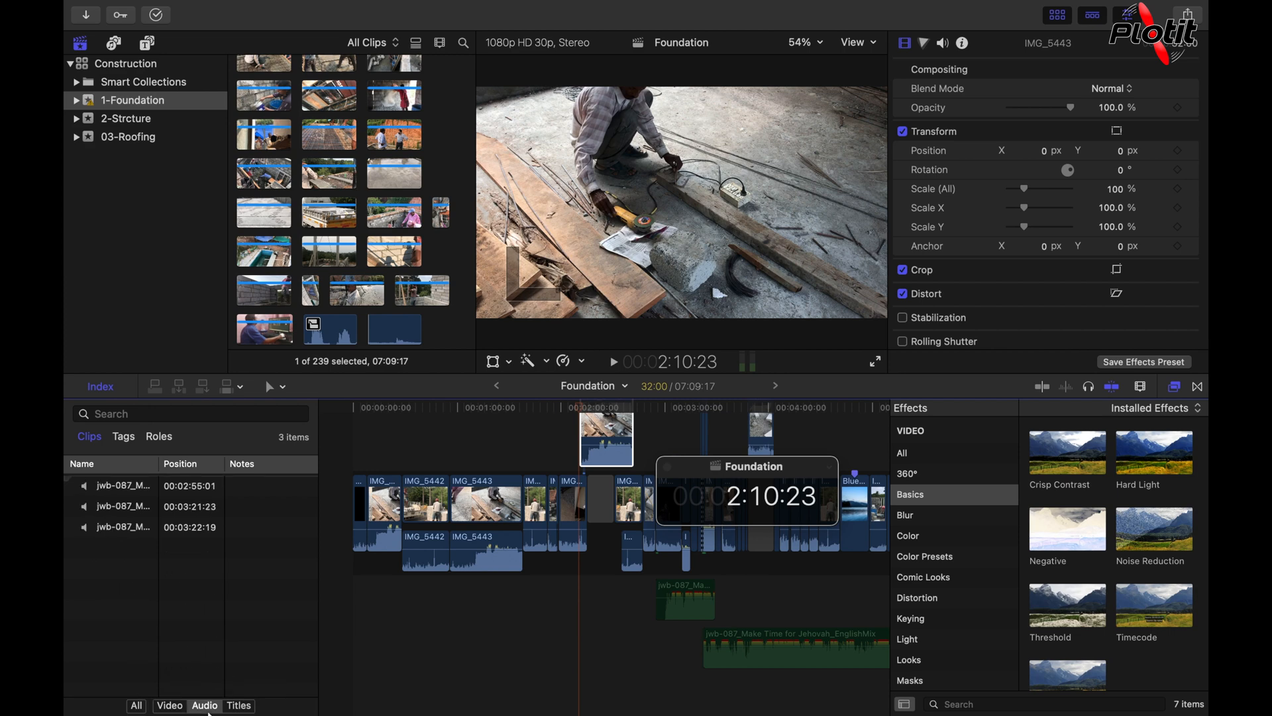
click(147, 551)
drag(153, 560, 90, 483)
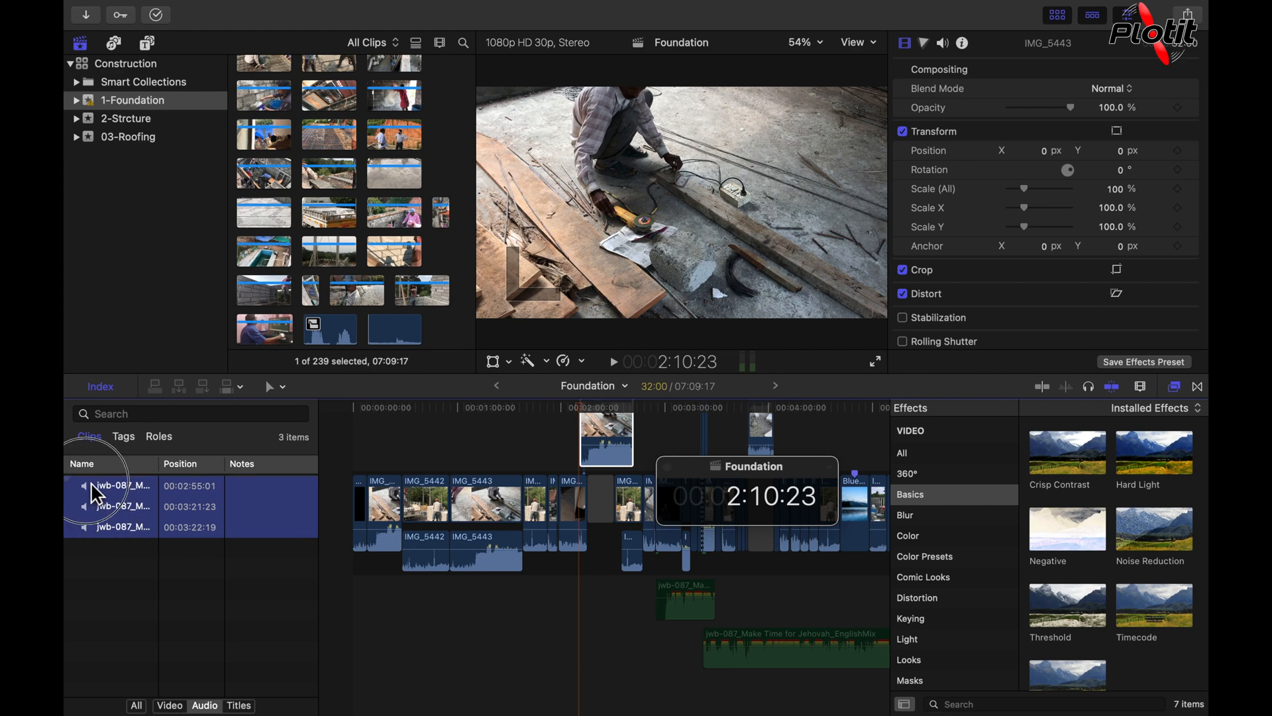
Step: Select the Basic 3D title in a titles-only index list, and restore the list of all clips
click(253, 706)
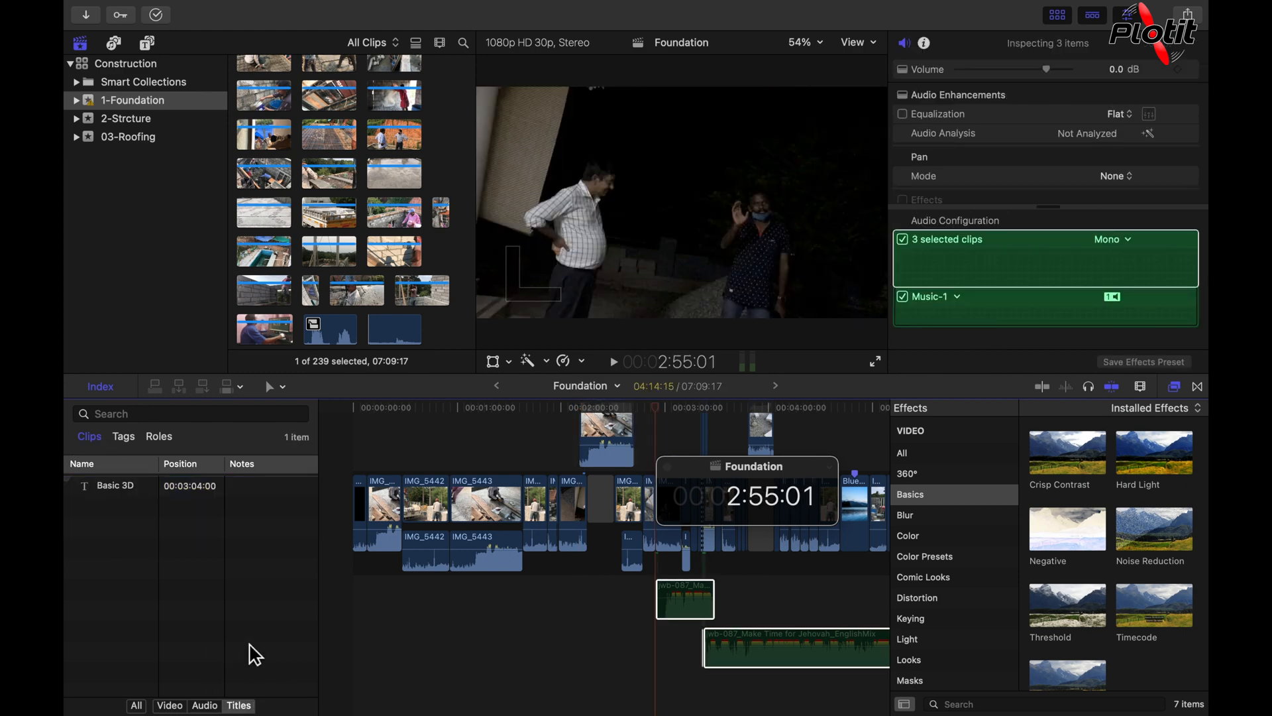
click(137, 487)
click(137, 706)
Step: Add the note "Check again" to the IMG_5442 clip at 00:01:38:05 in the index and reselect that clip
click(262, 523)
click(265, 523)
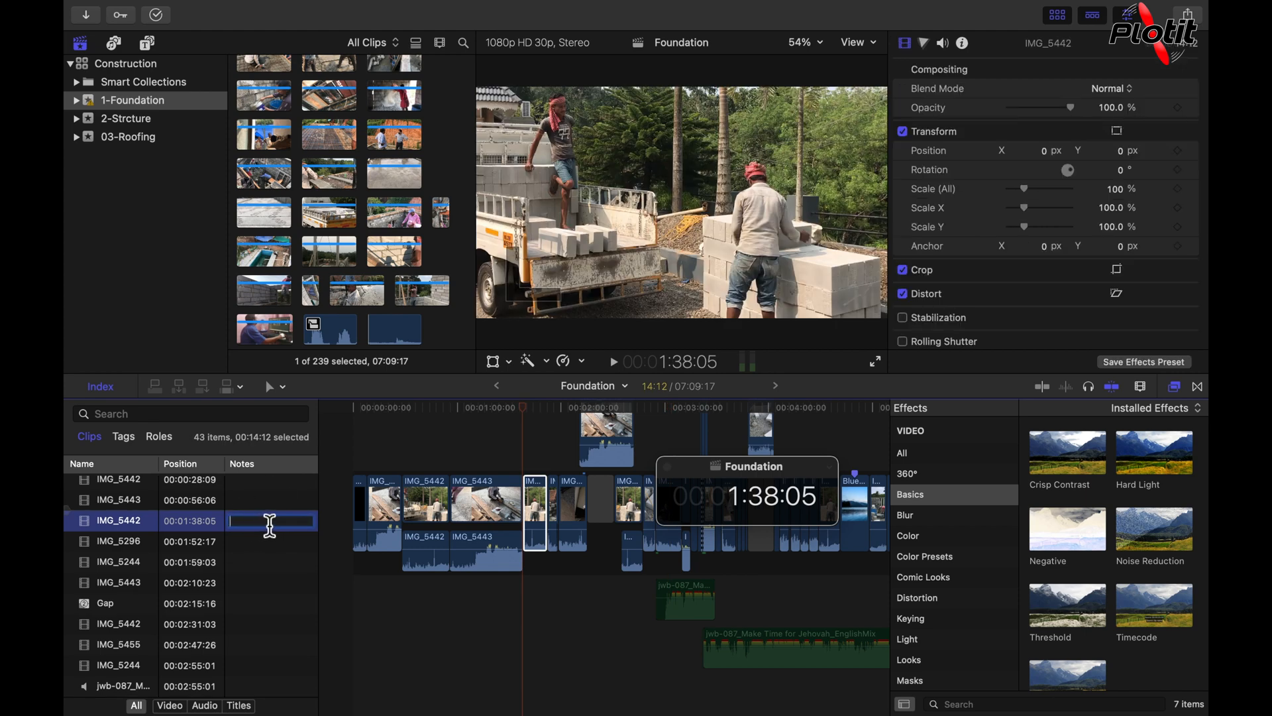
text(Check again)
click(277, 542)
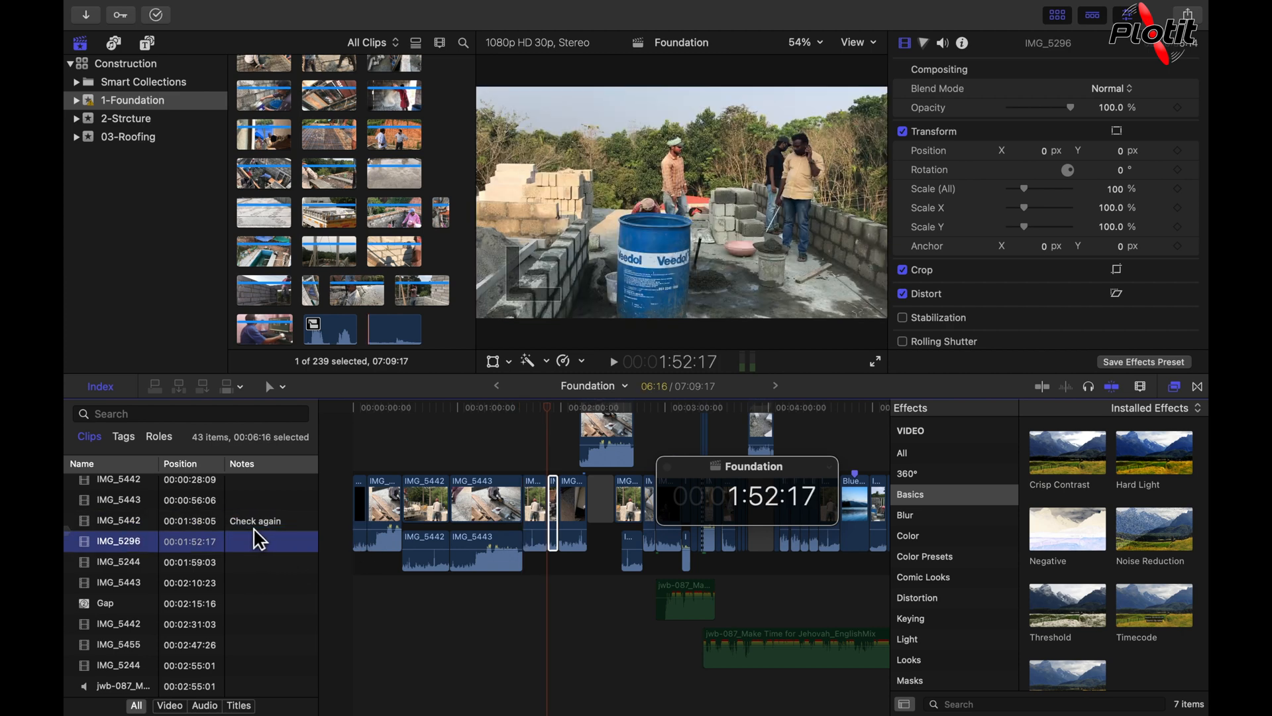
click(268, 523)
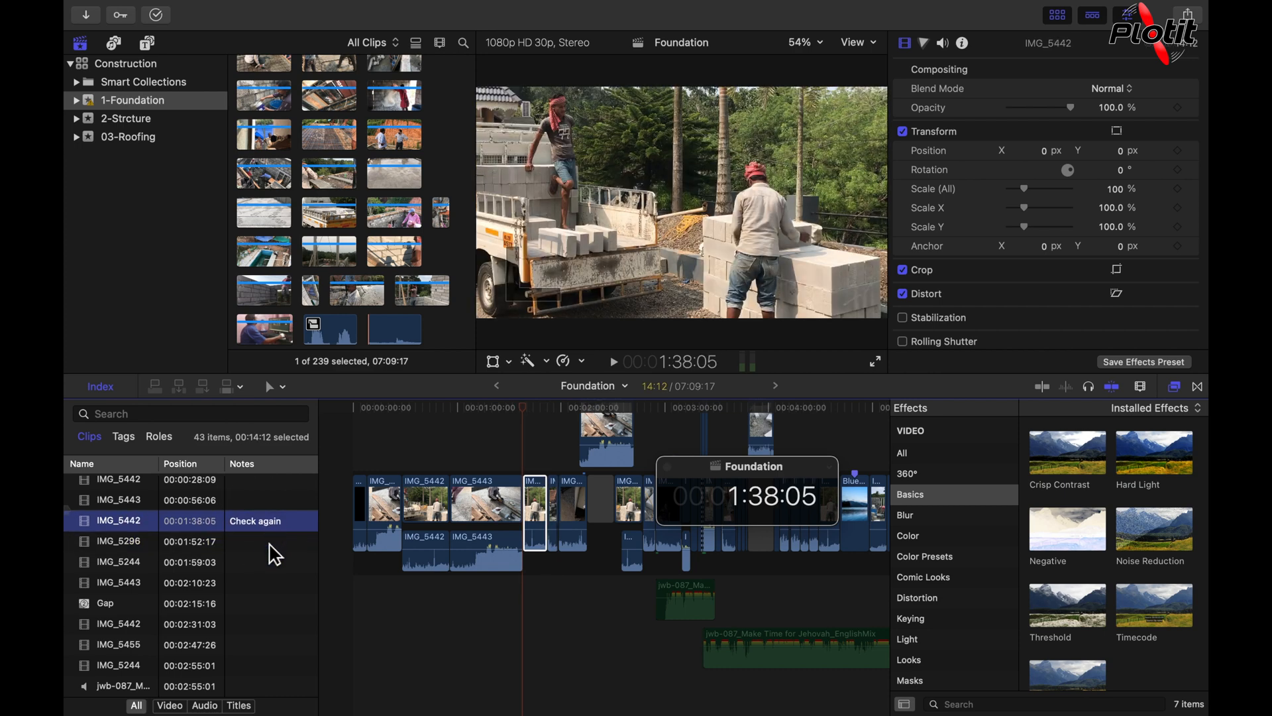